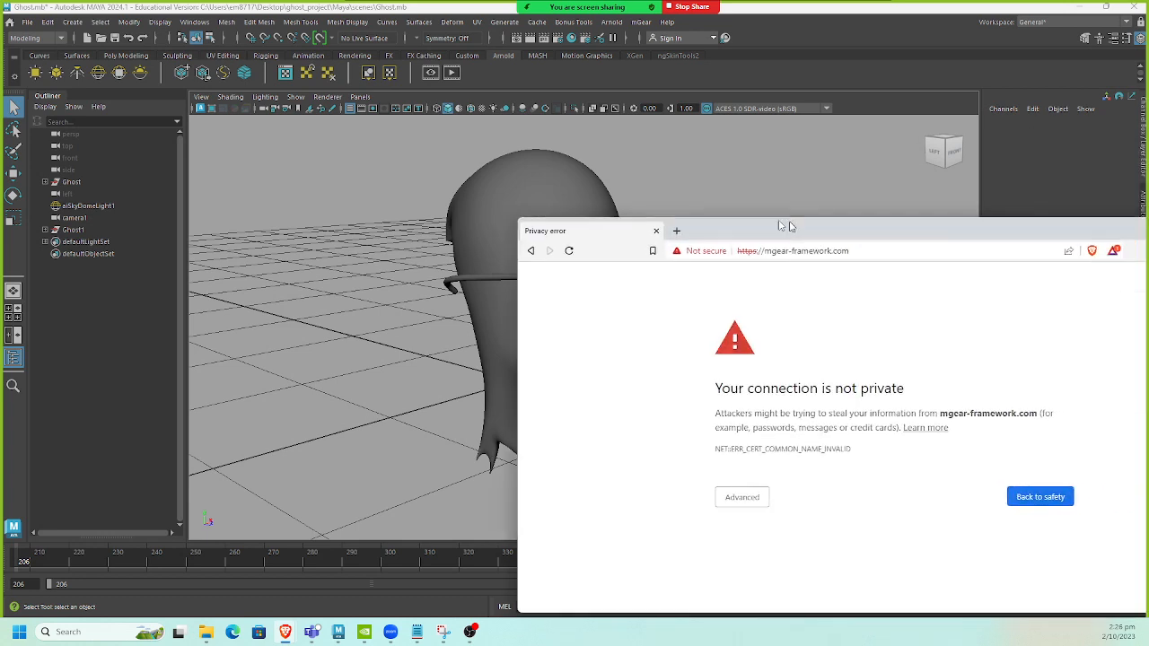
Step: Proceed past the privacy warning to mgear-framework.com, enlarge the browser window, and open the mGear download page on GitHub
left_click_drag(778, 225, 557, 204)
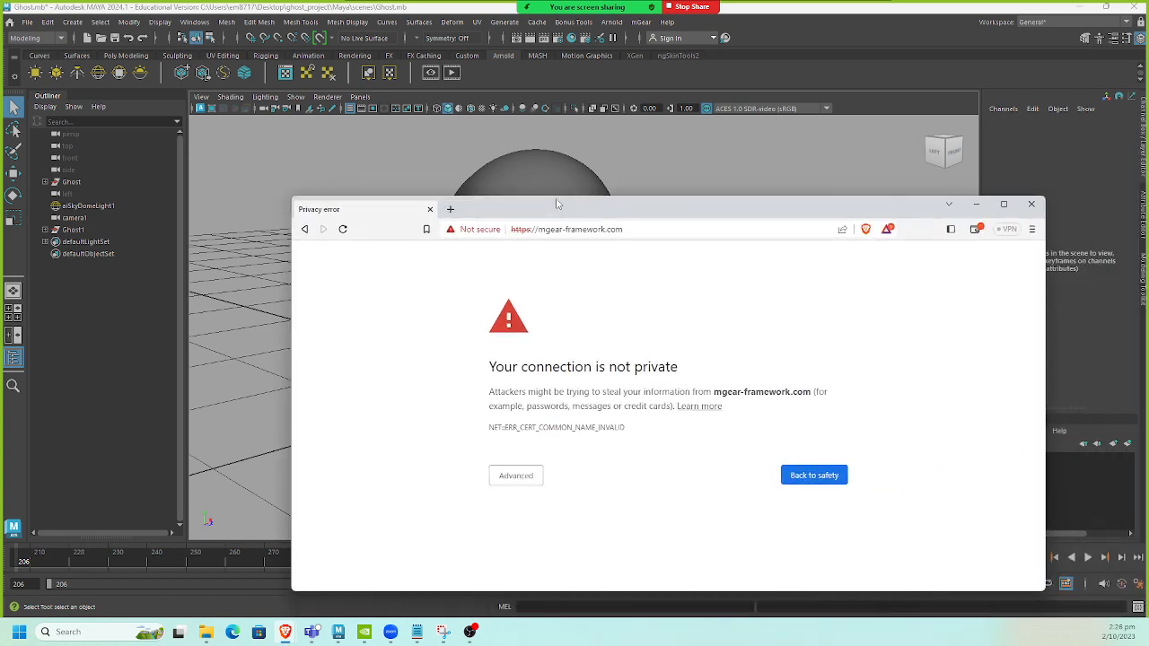
left_click(512, 479)
scroll(558, 548, "down", 1)
left_click(564, 555)
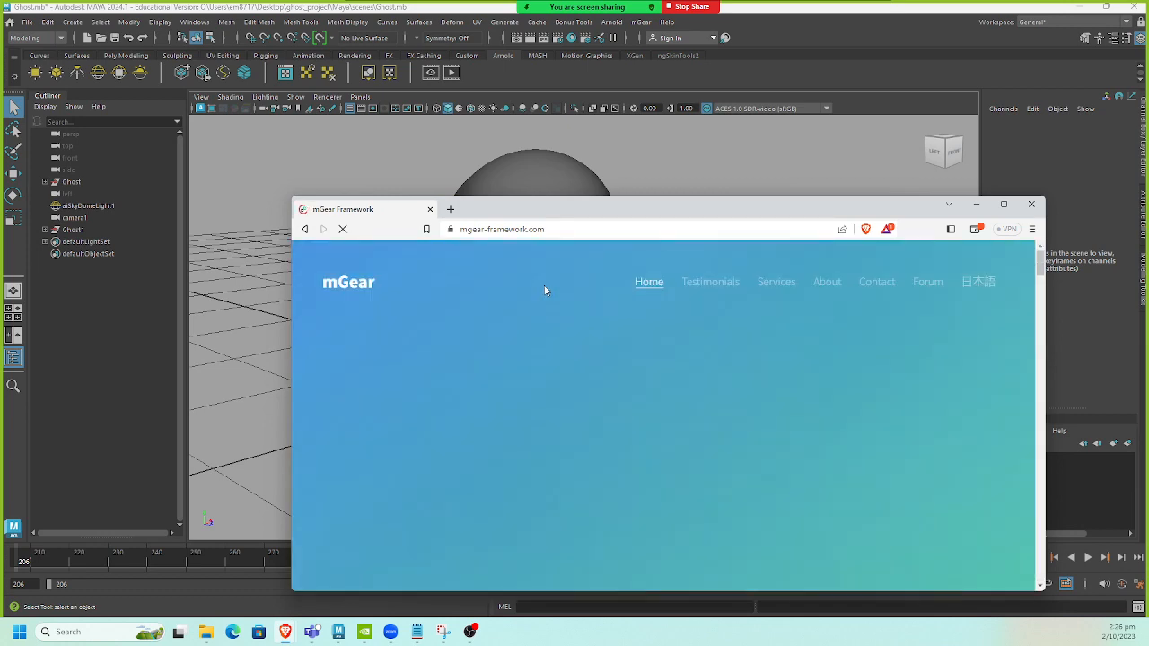
double_click(741, 215)
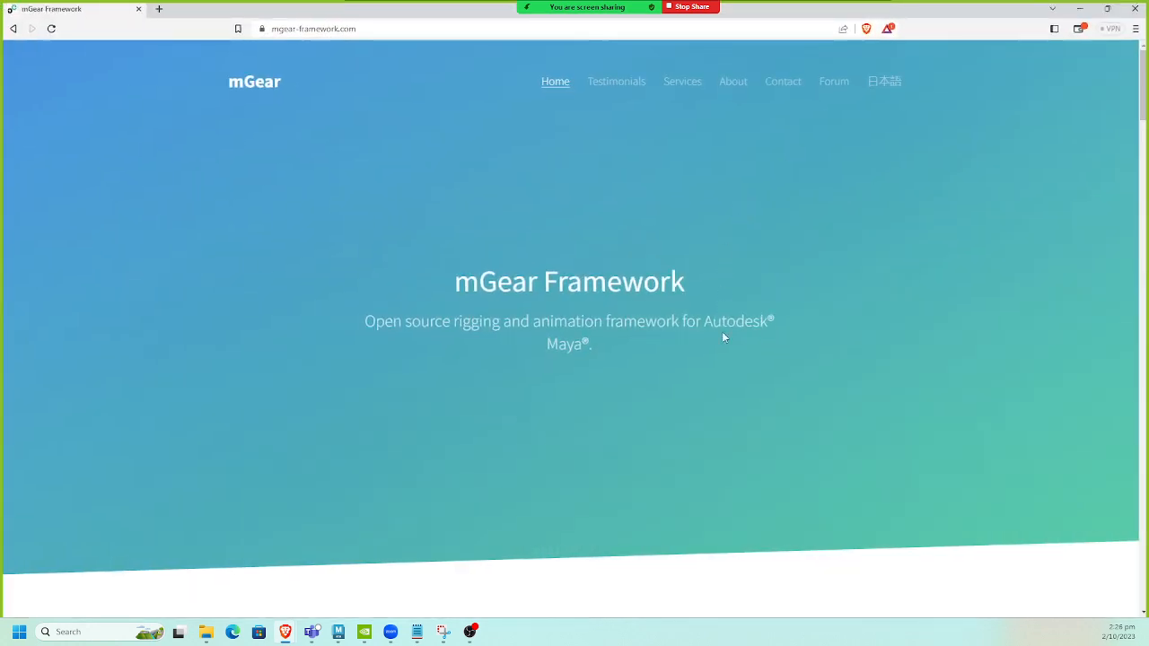
scroll(722, 331, "down", 3)
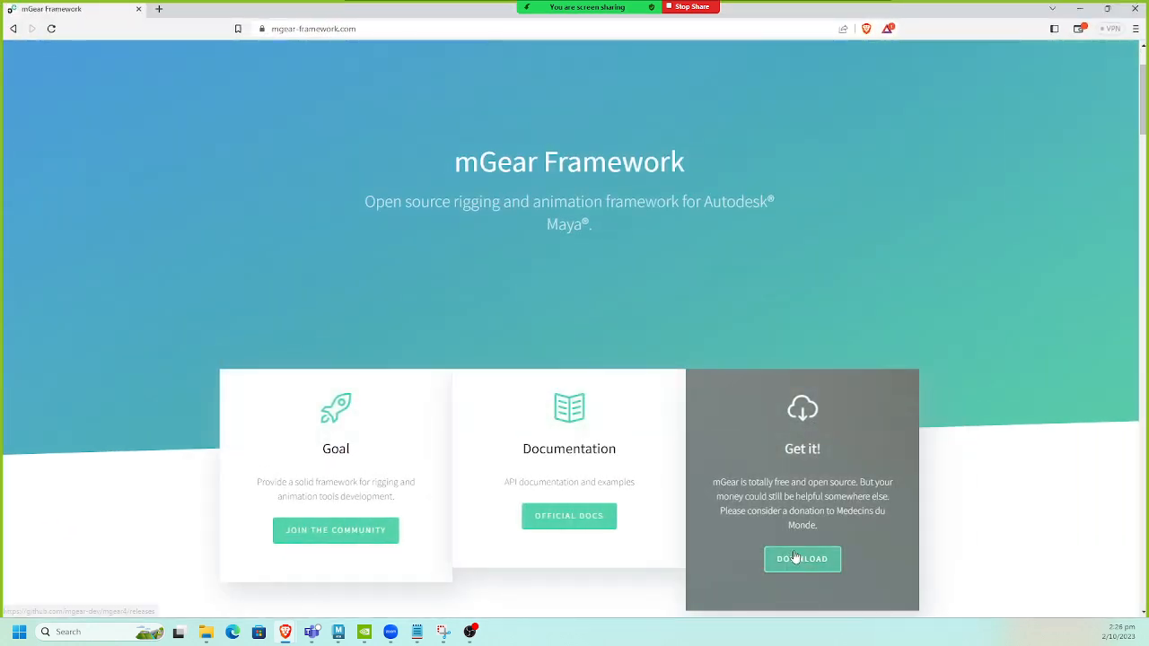
left_click(796, 557)
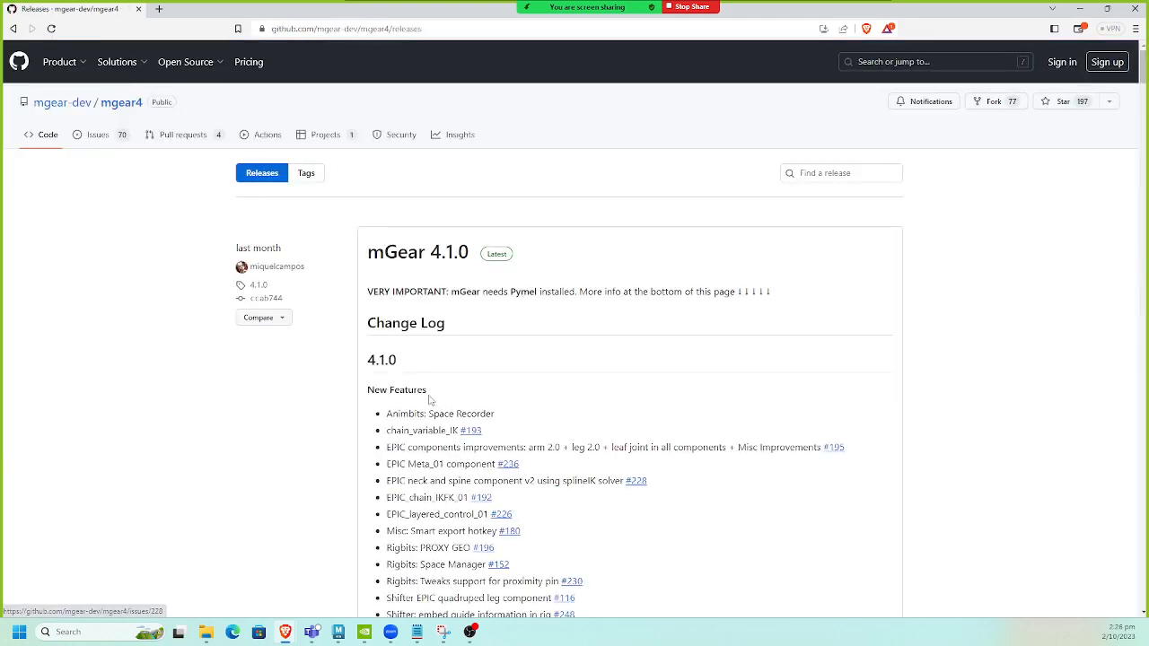
Step: Examine the mGear 4.1.0 release notes for the PyMEL installation requirement and the downloadable assets
scroll(410, 329, "down", 15)
scroll(617, 430, "down", 20)
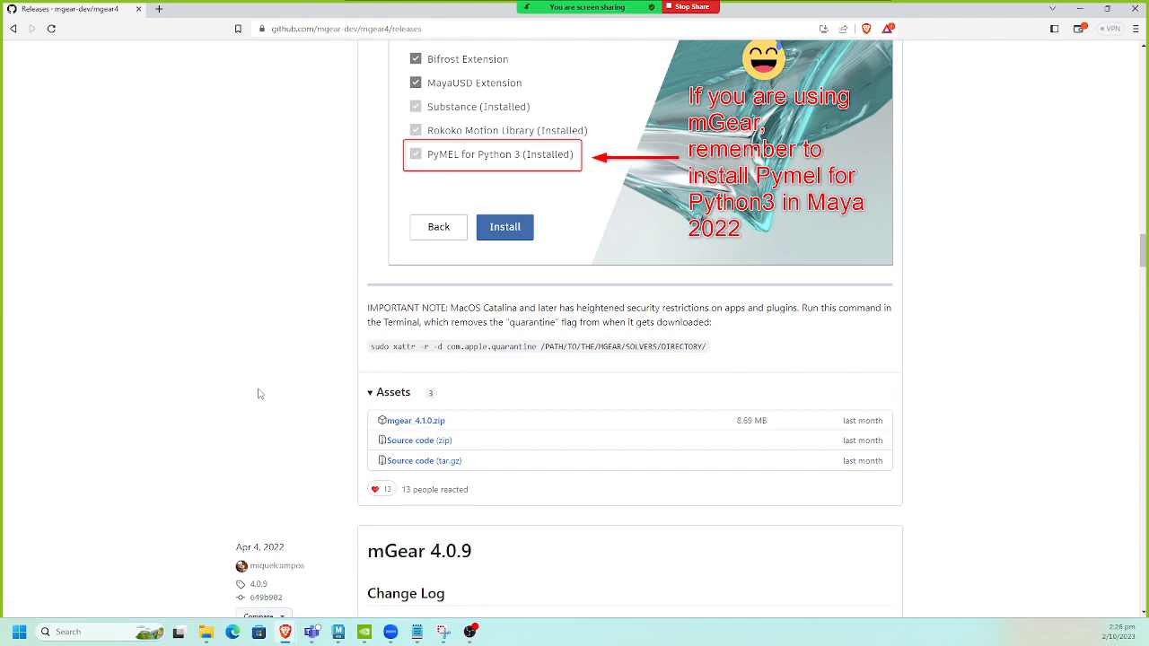
scroll(257, 393, "up", 2)
scroll(257, 393, "up", 3)
scroll(254, 382, "down", 2)
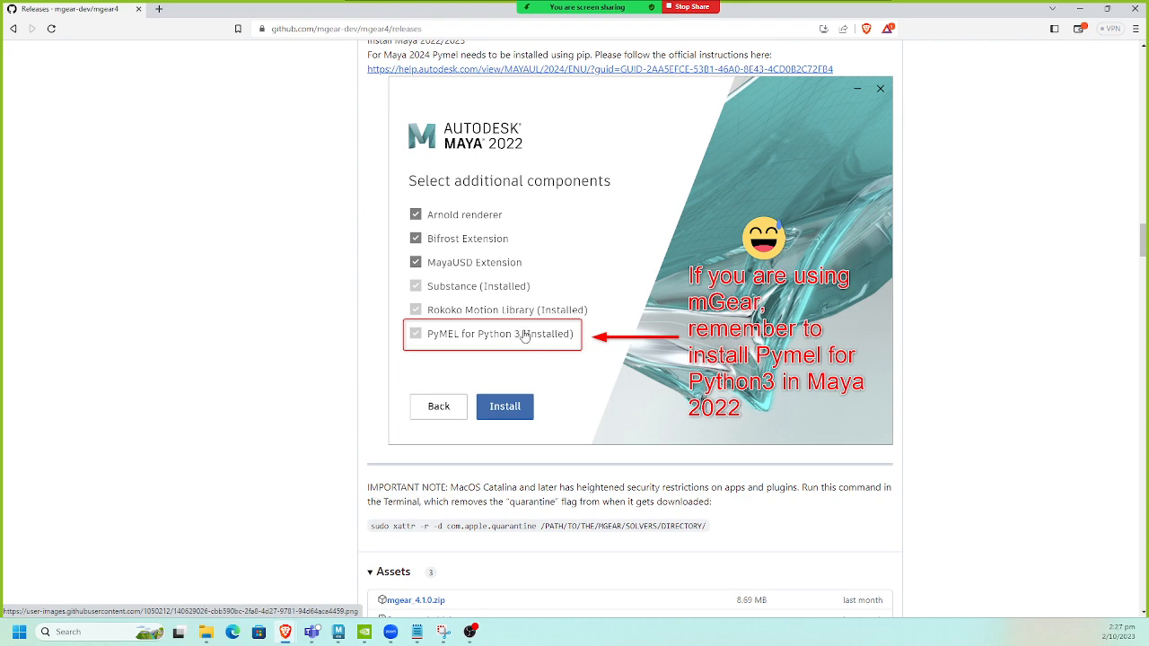
scroll(579, 364, "down", 4)
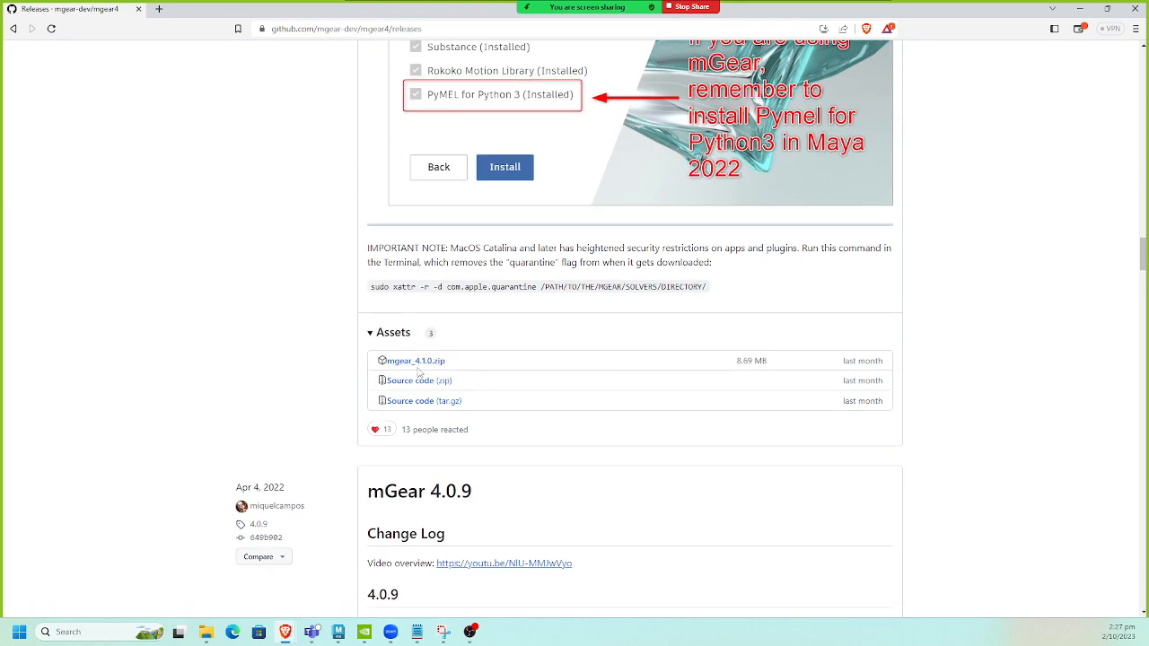
scroll(310, 370, "up", 3)
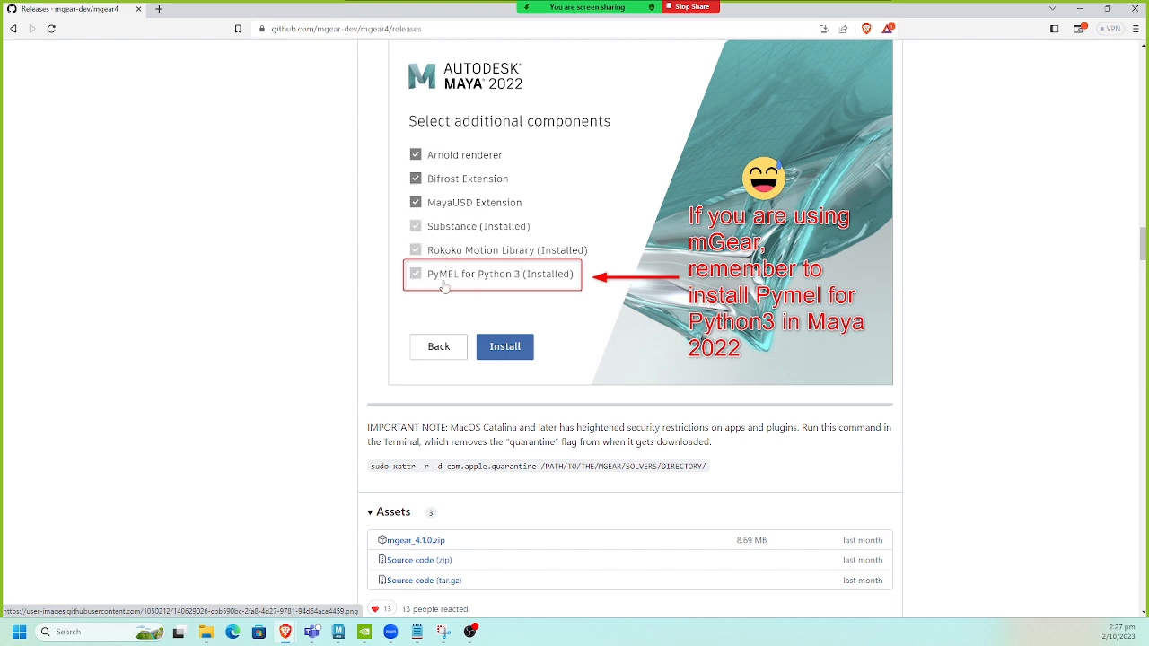
scroll(531, 332, "down", 2)
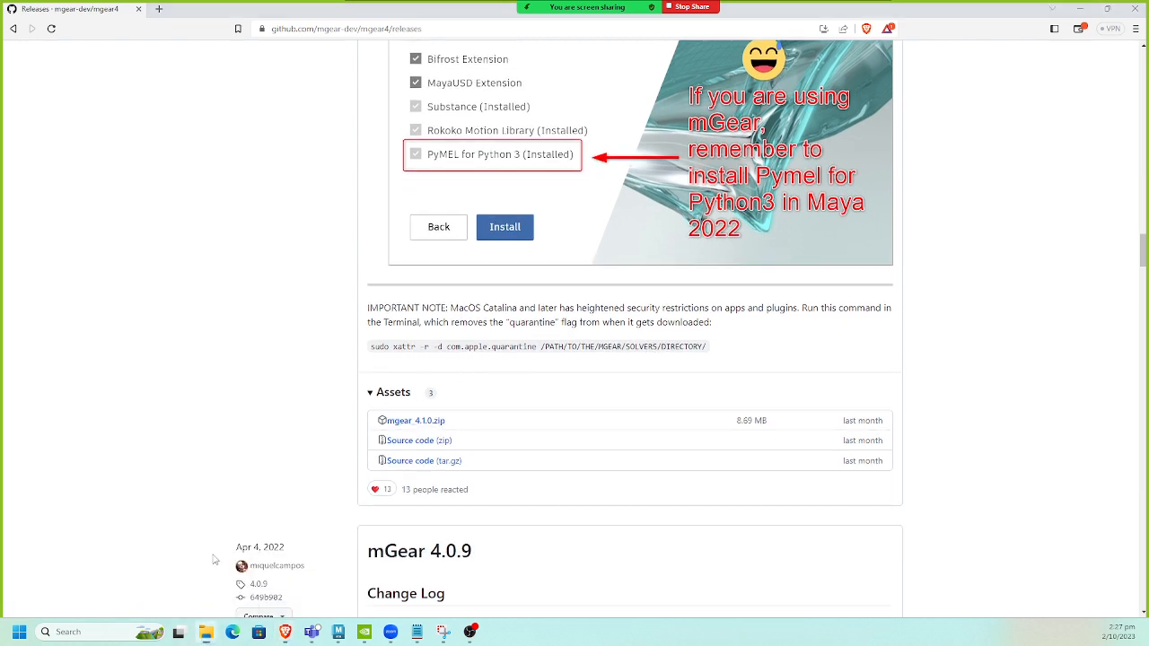
Step: Switch to Maya and drop drag_n_drop_install.py from the Downloads folder mgear_4.1.0 into the viewport to install mGear
left_click_drag(1148, 97, 320, 109)
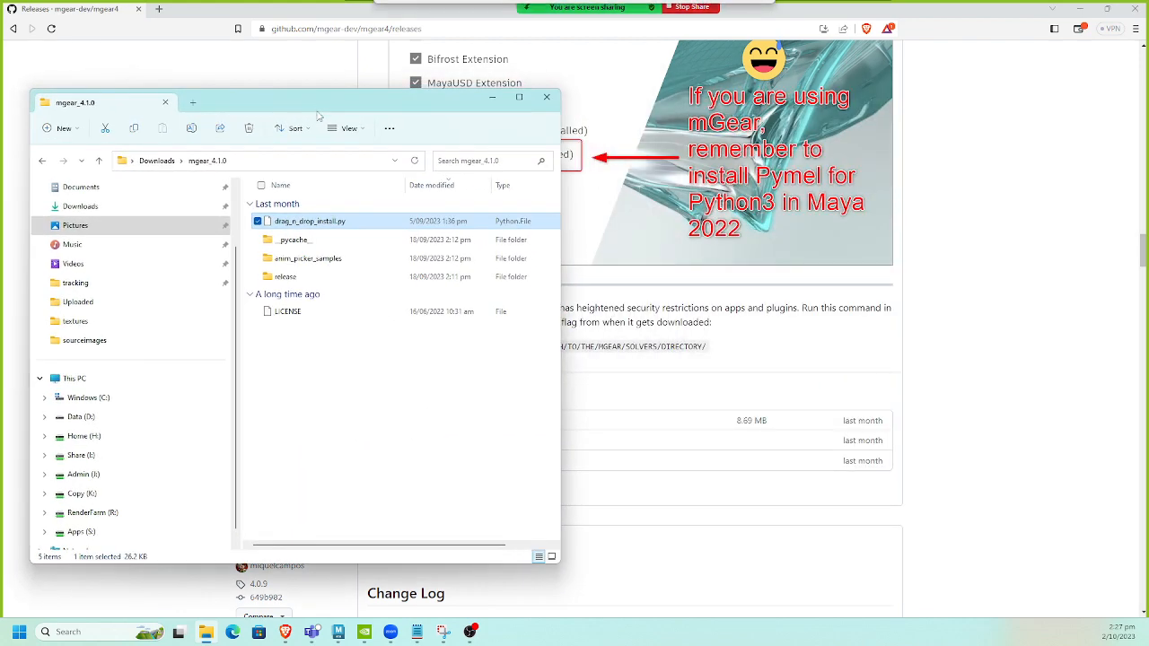
left_click(1084, 9)
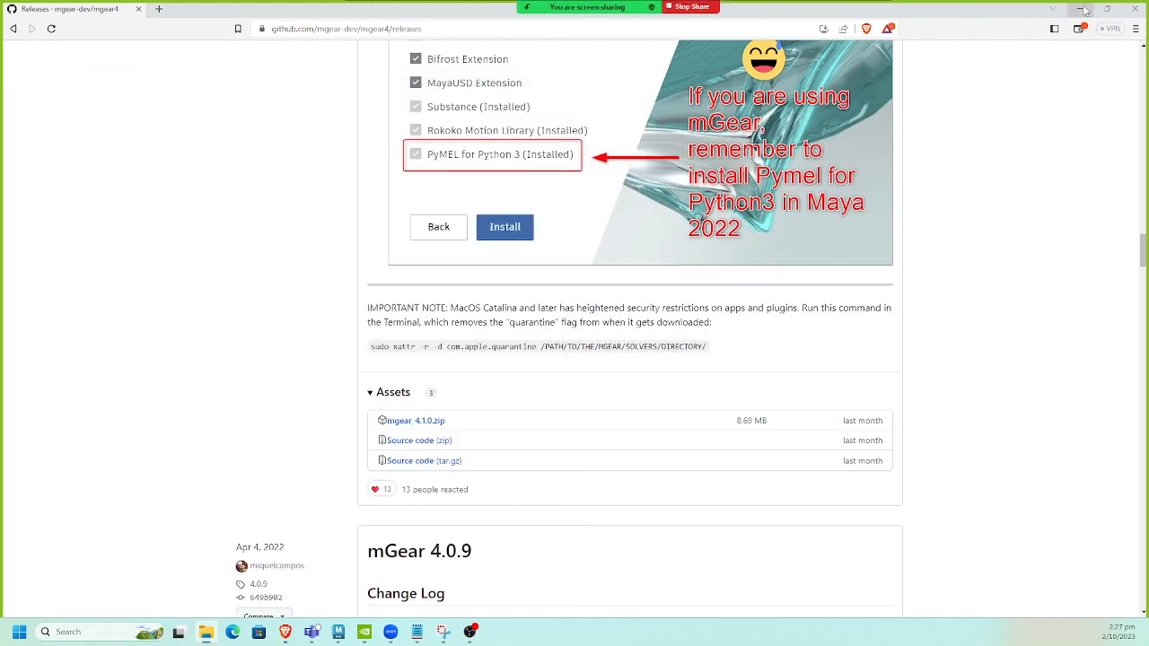
left_click(364, 372)
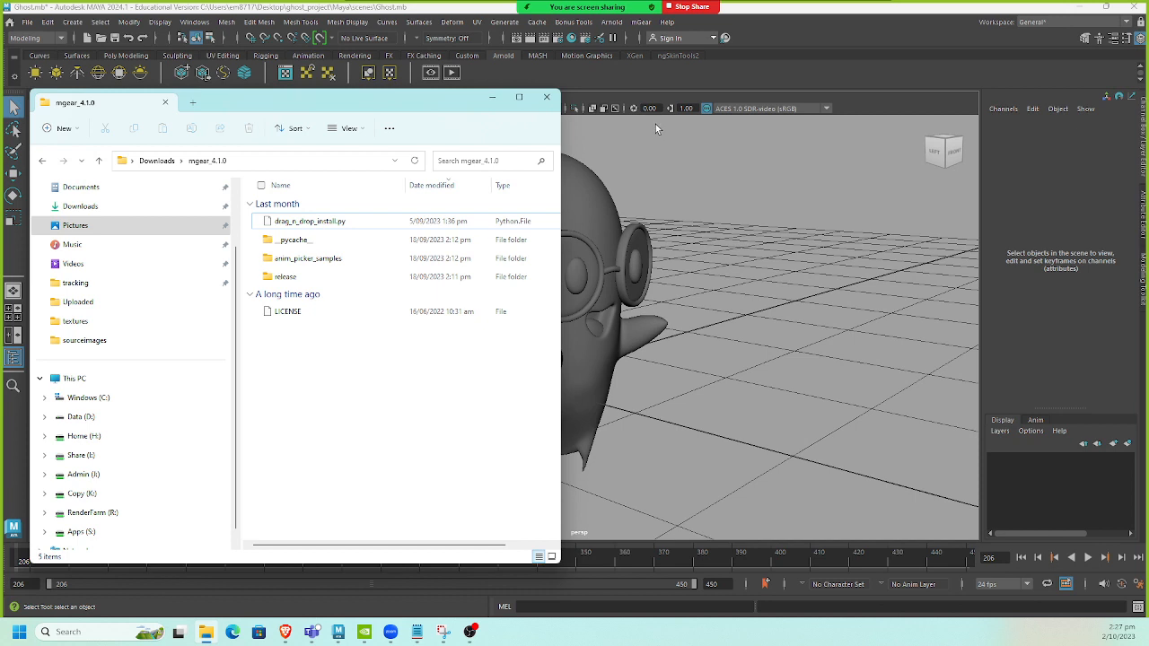
left_click_drag(333, 227, 762, 265)
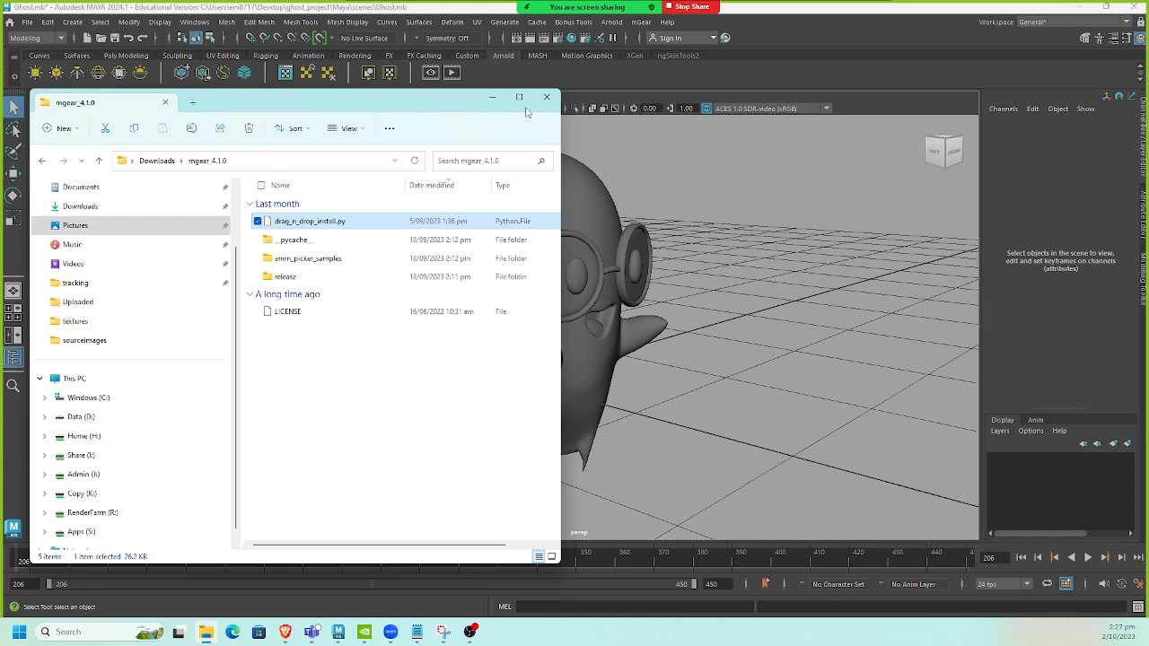
left_click(492, 97)
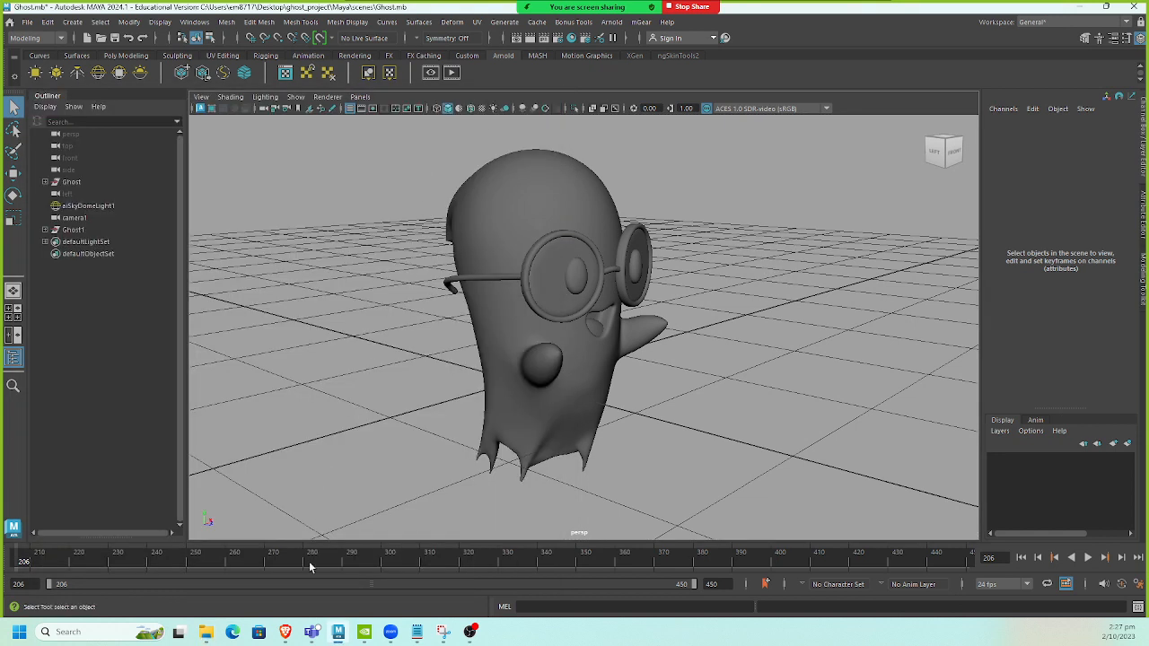
left_click(205, 632)
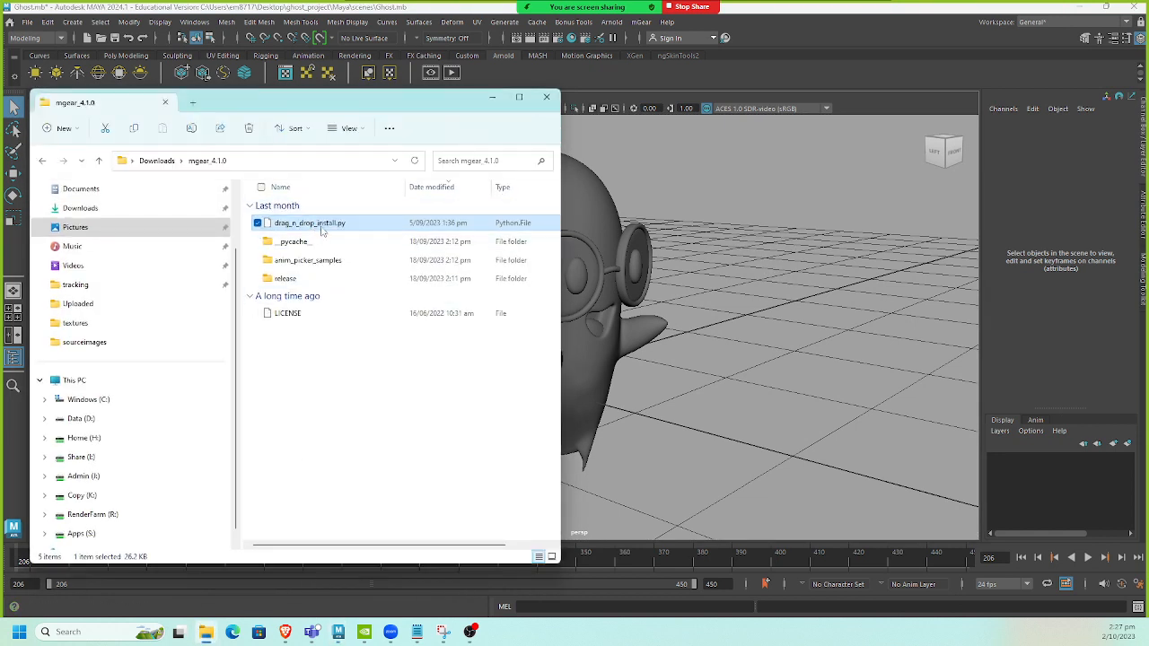
left_click_drag(321, 232, 768, 271)
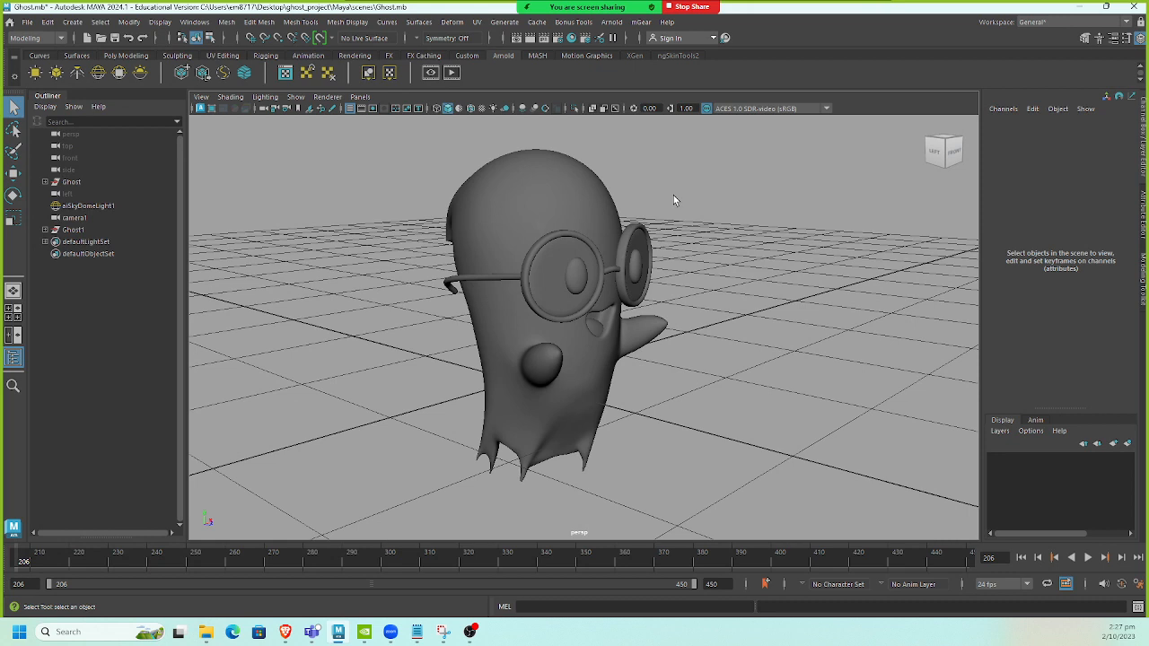
Step: Detach the mGear command list as a floating window beside the ghost and open the Shifter Guide Manager
left_click(642, 23)
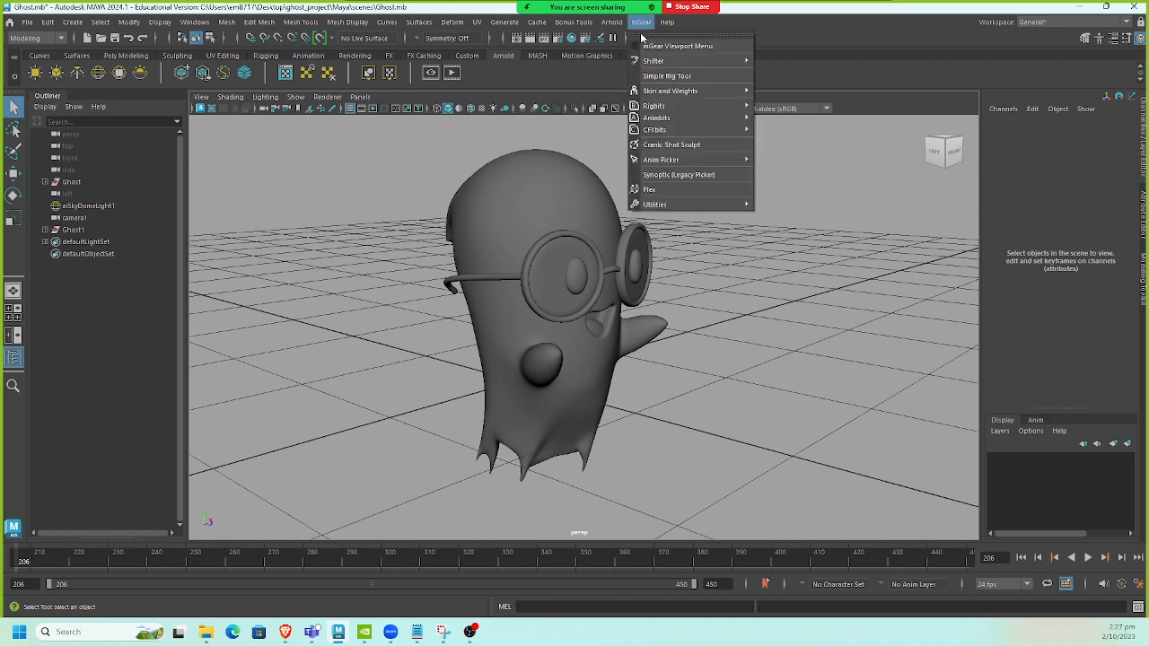
left_click(731, 35)
left_click_drag(770, 101, 918, 125)
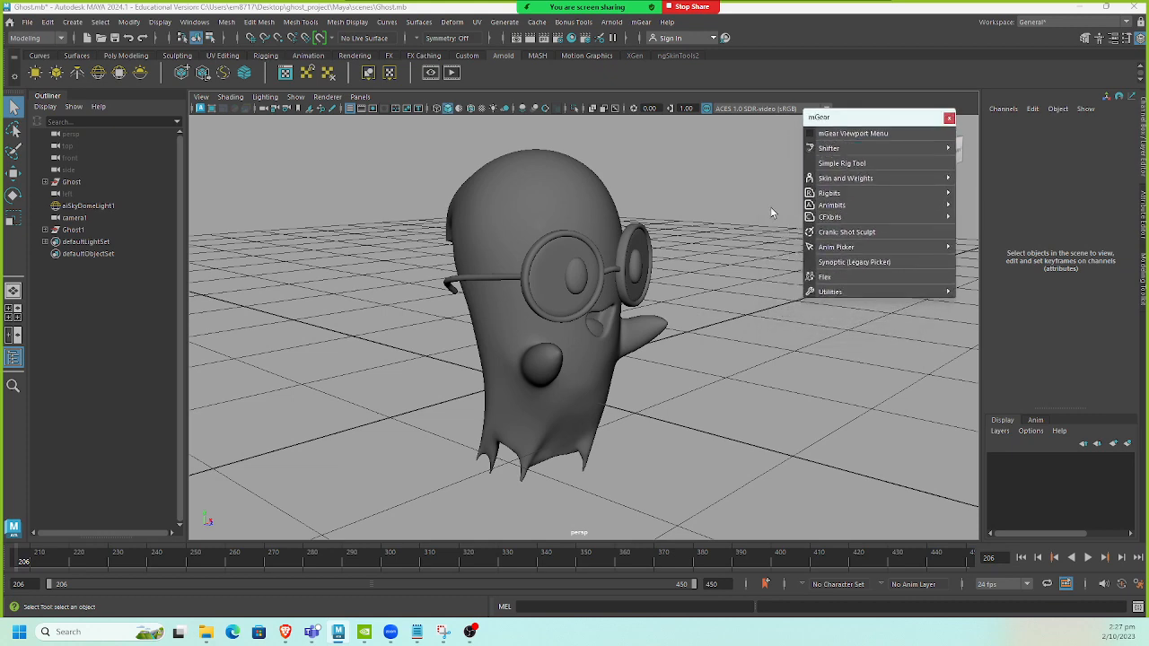
left_click_drag(685, 231, 754, 221, "alt")
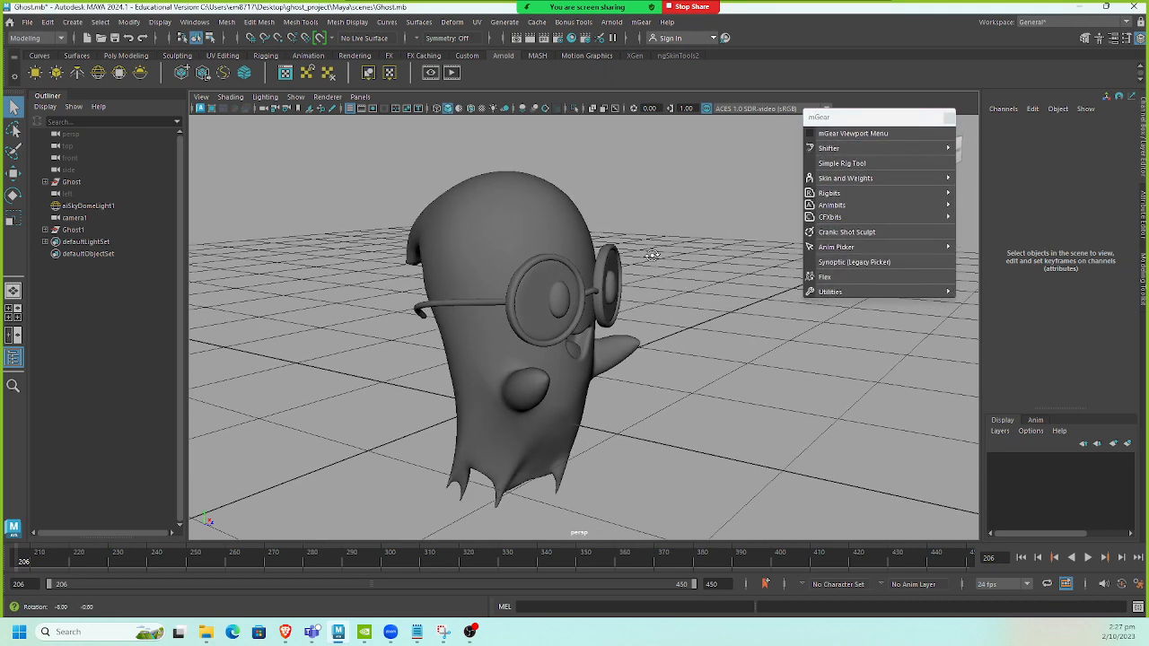
mouse_move(919, 150)
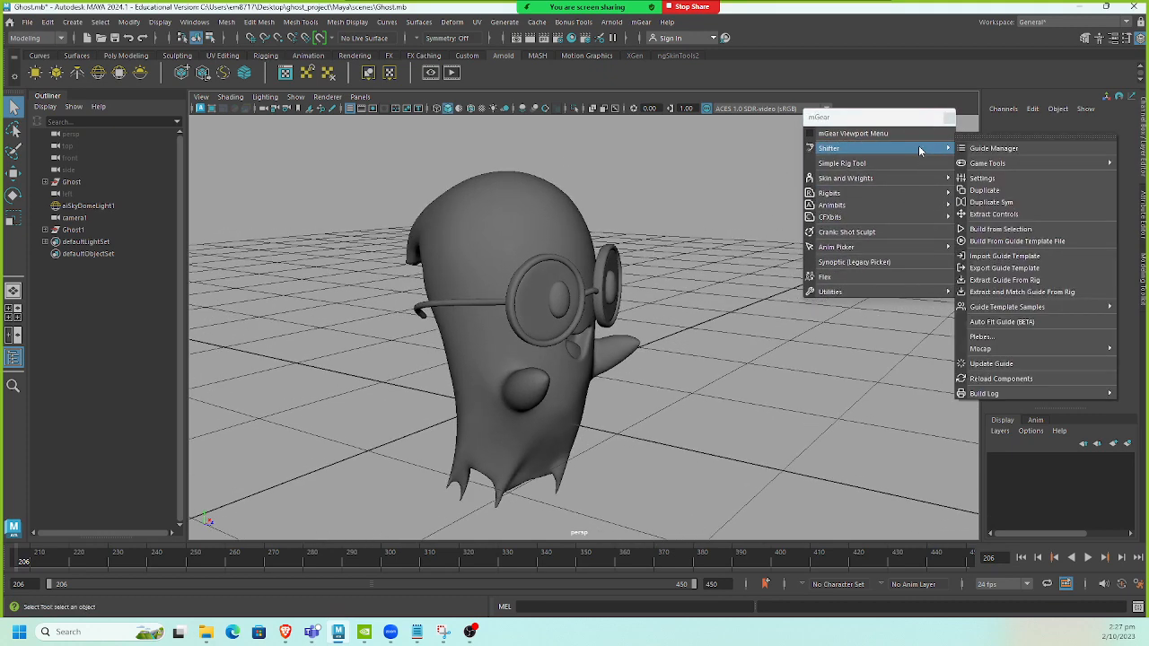
left_click(997, 149)
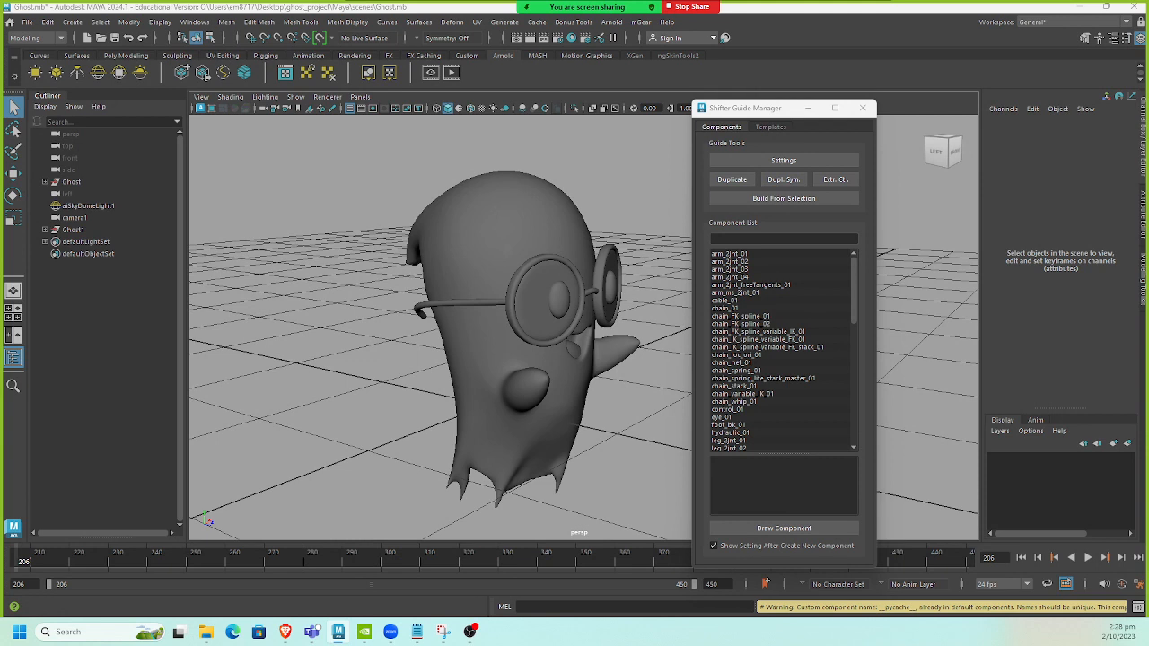
Step: Look through the rig components available in the Shifter Guide Manager and check its template section
scroll(802, 338, "down", 15)
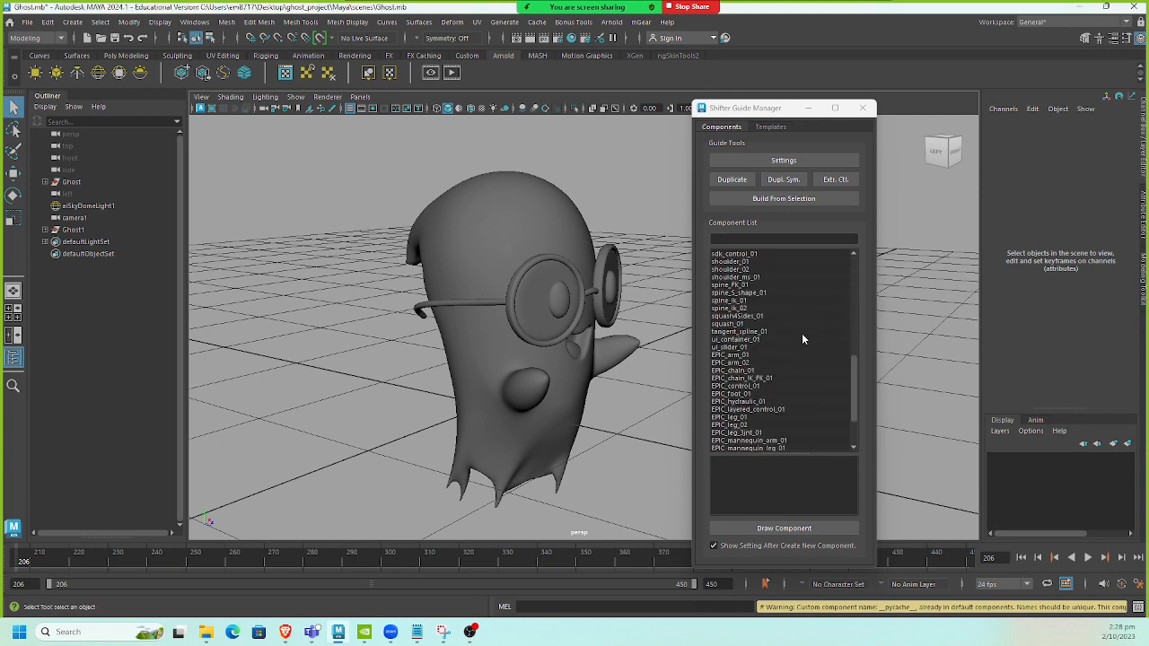
scroll(801, 336, "up", 15)
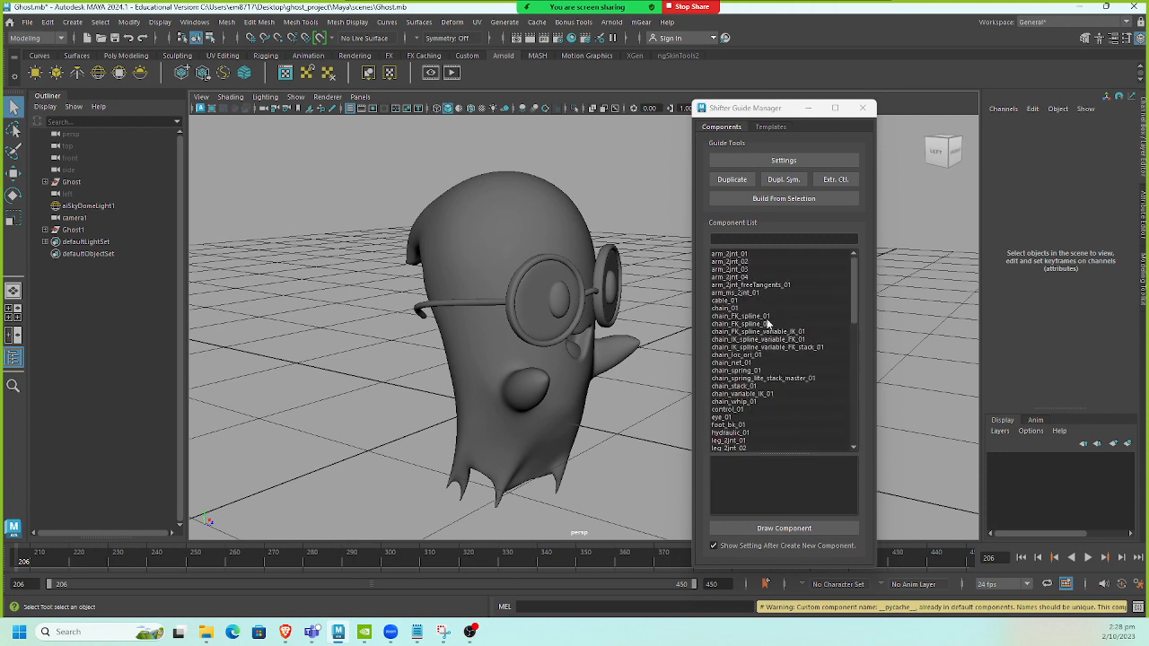
scroll(731, 341, "down", 4)
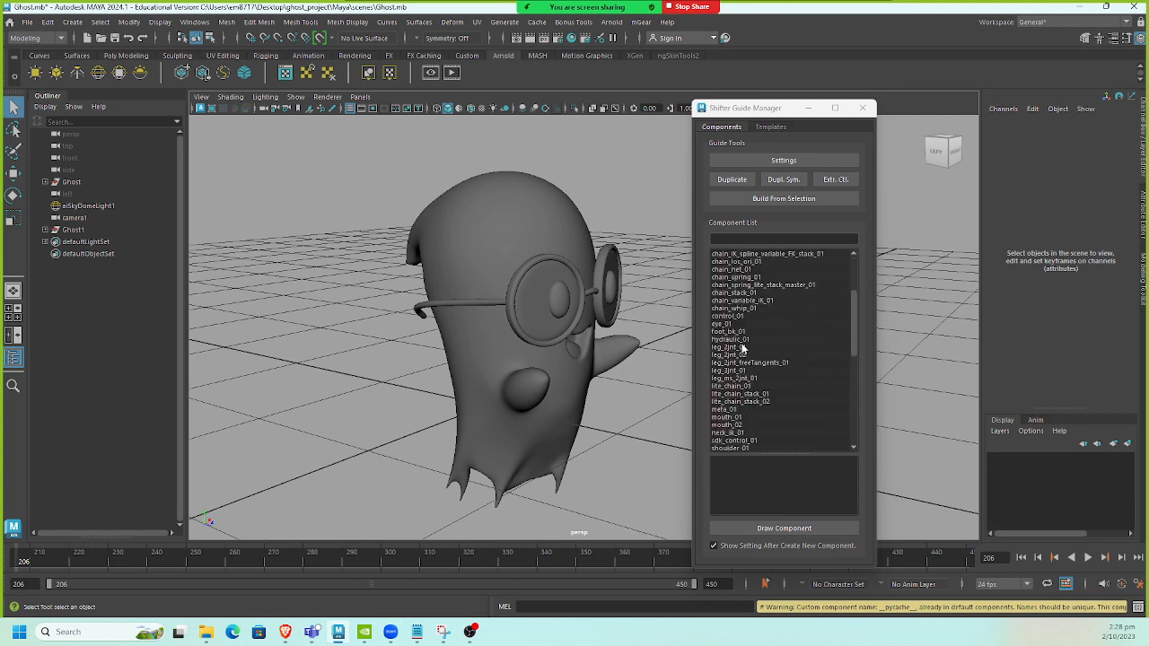
scroll(749, 359, "down", 2)
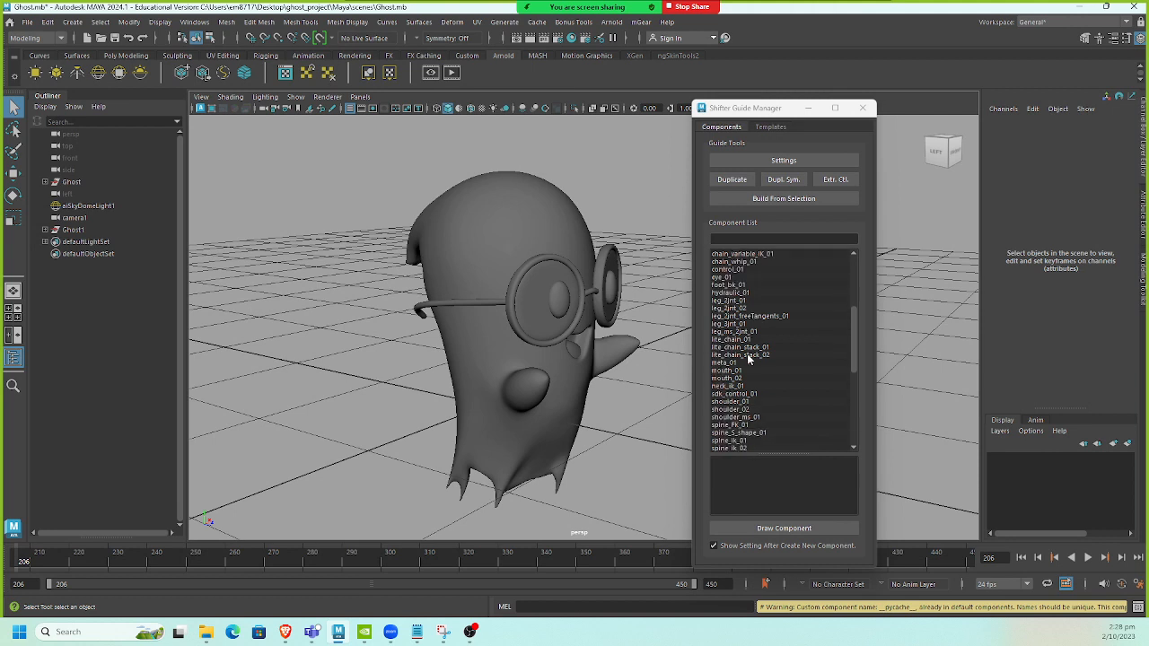
scroll(767, 348, "down", 2)
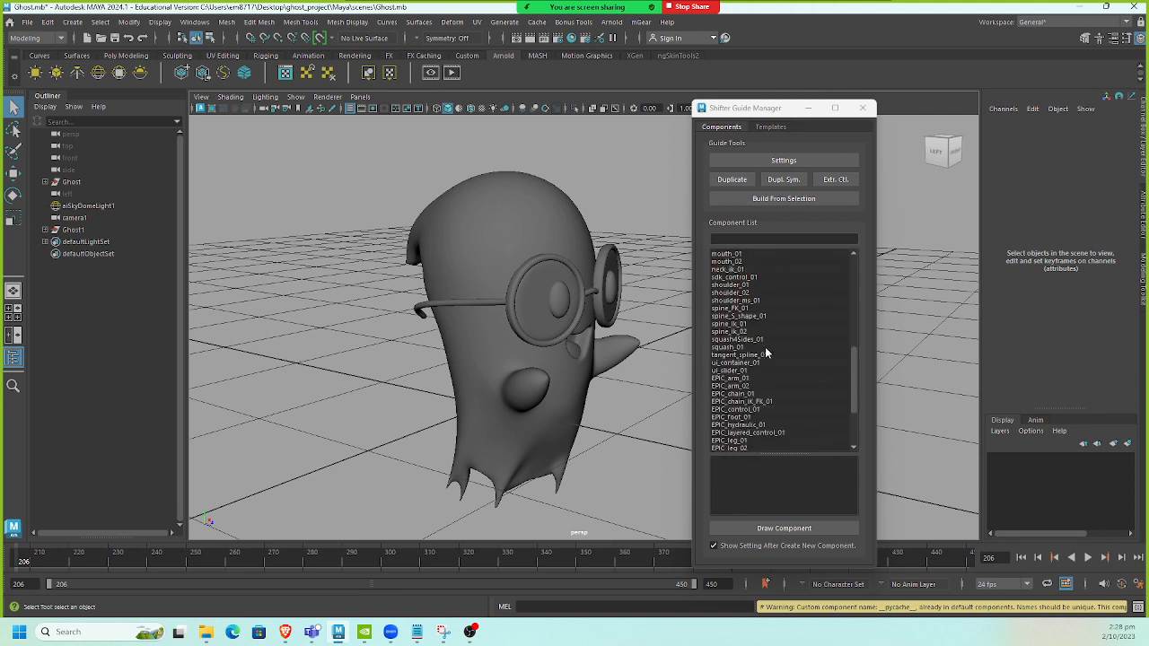
scroll(777, 341, "up", 8)
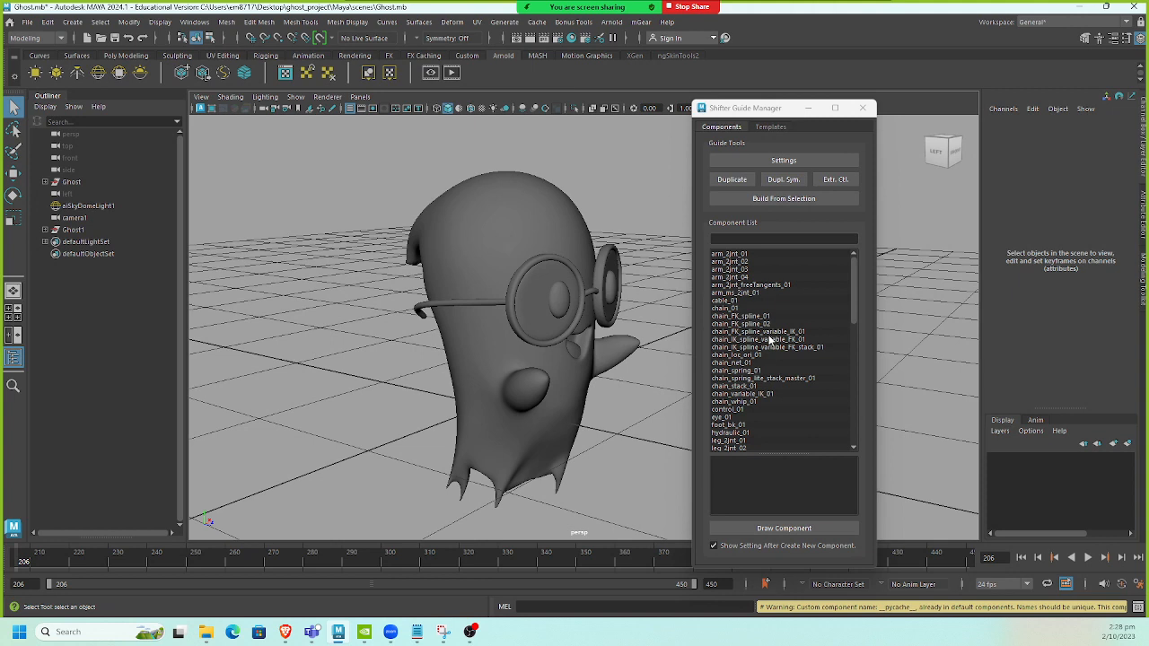
left_click(769, 126)
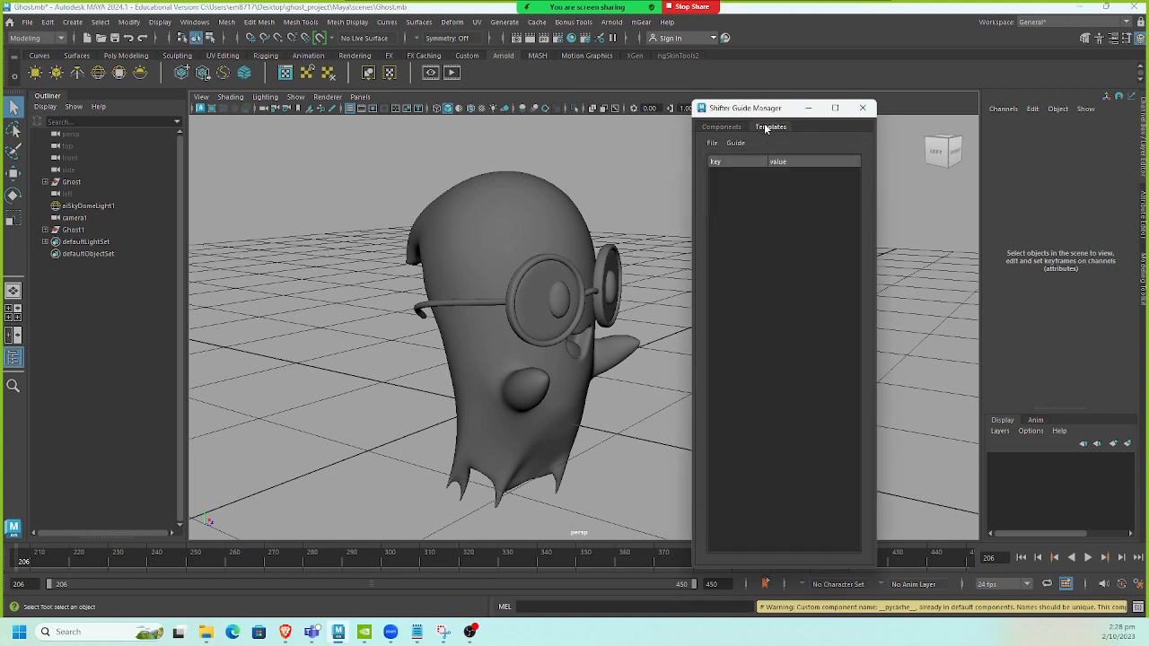
left_click(723, 127)
Step: Import the Shifter guide sample "Biped Template, Y-up" into the scene and view it around the ghost
left_click(641, 21)
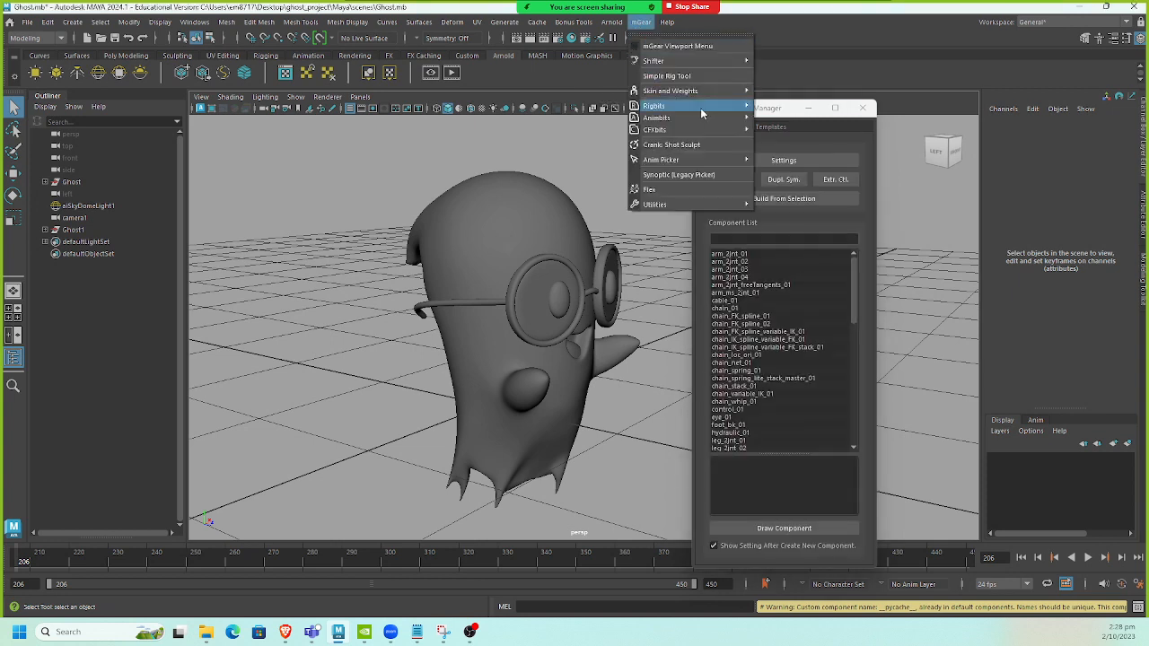
mouse_move(704, 63)
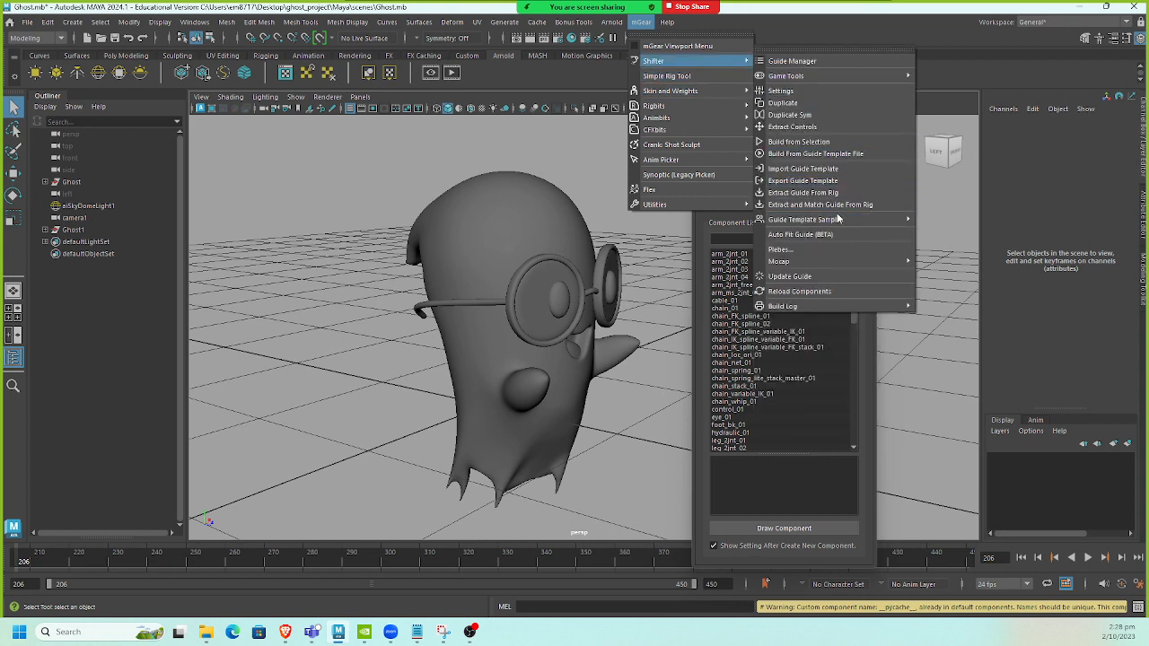
mouse_move(838, 221)
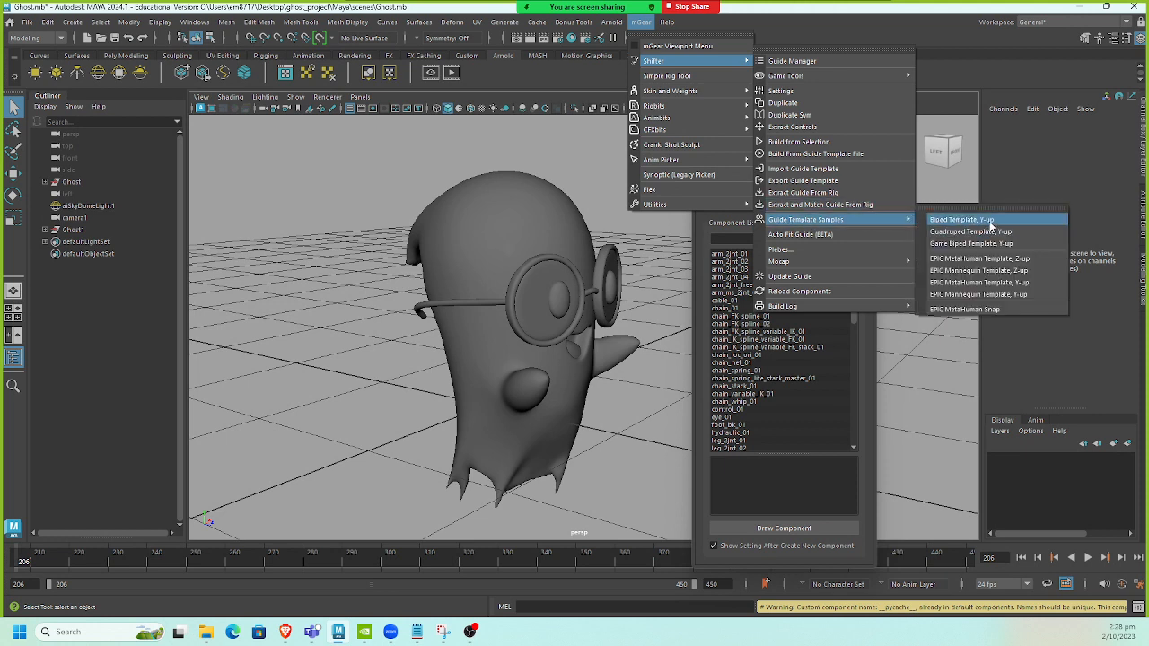
left_click(991, 220)
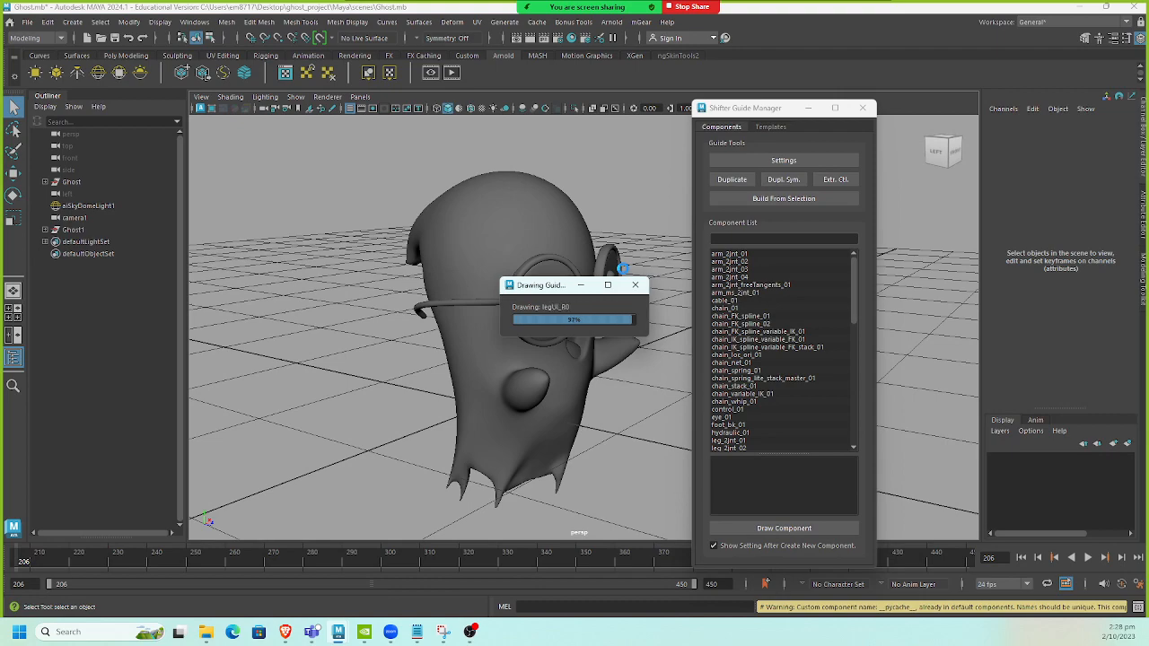
scroll(541, 303, "down", 6)
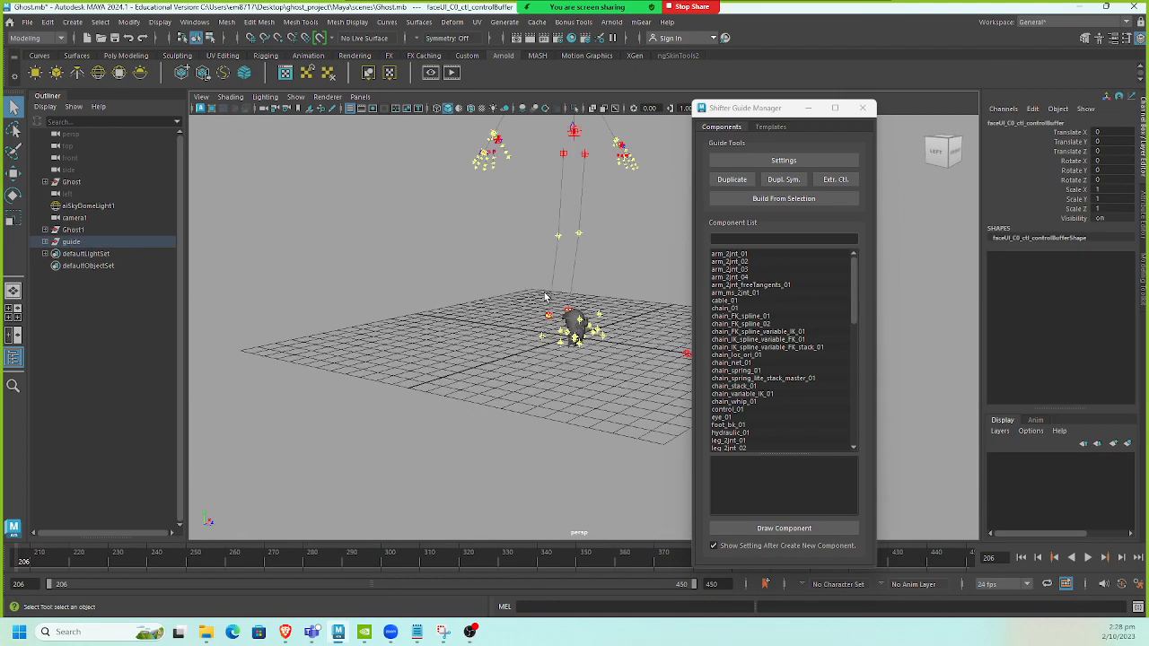
scroll(545, 297, "up", 3)
left_click_drag(504, 318, 564, 310, "alt")
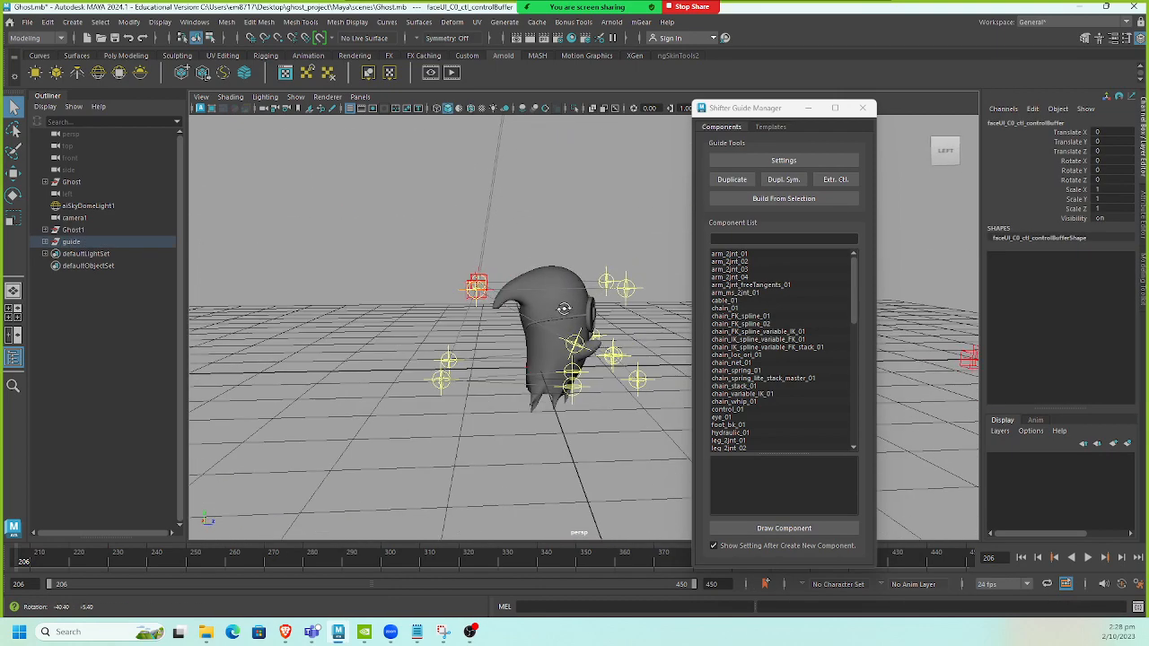
Step: Minimize the Shifter Guide Manager and compare the biped guide's size with the ghost from several angles
scroll(563, 310, "up", 5)
middle_click_drag(549, 363, 538, 300, "alt")
left_click_drag(539, 300, 476, 306, "alt")
scroll(479, 307, "up", 2)
middle_click_drag(481, 308, 498, 369, "alt")
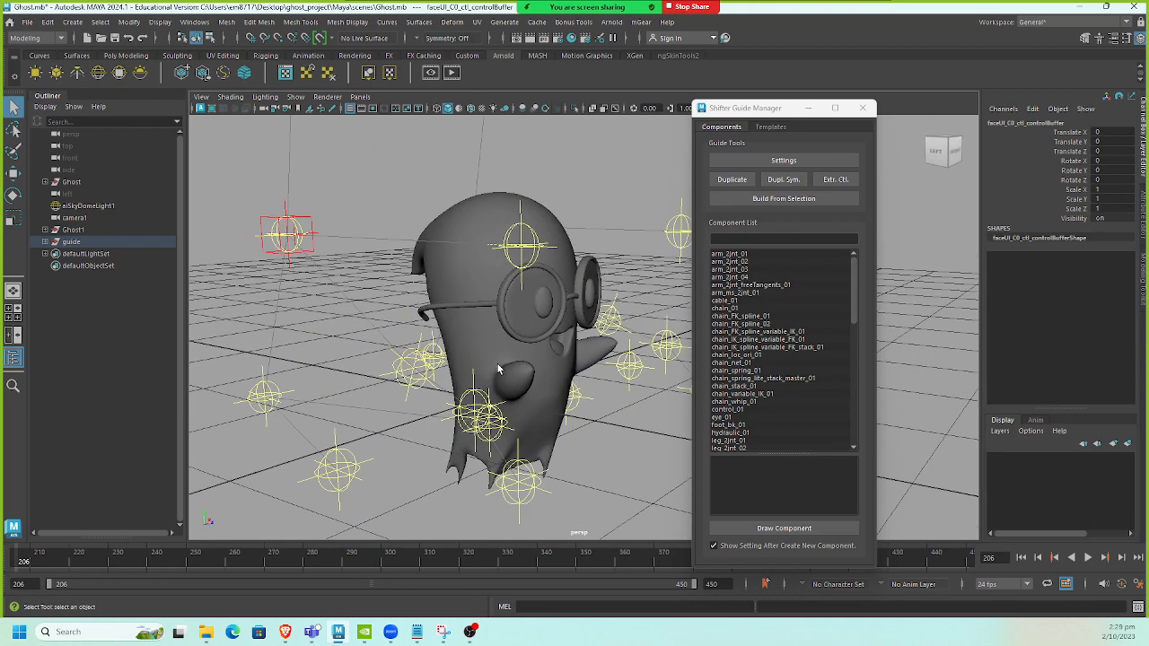
left_click(807, 109)
scroll(396, 262, "down", 10)
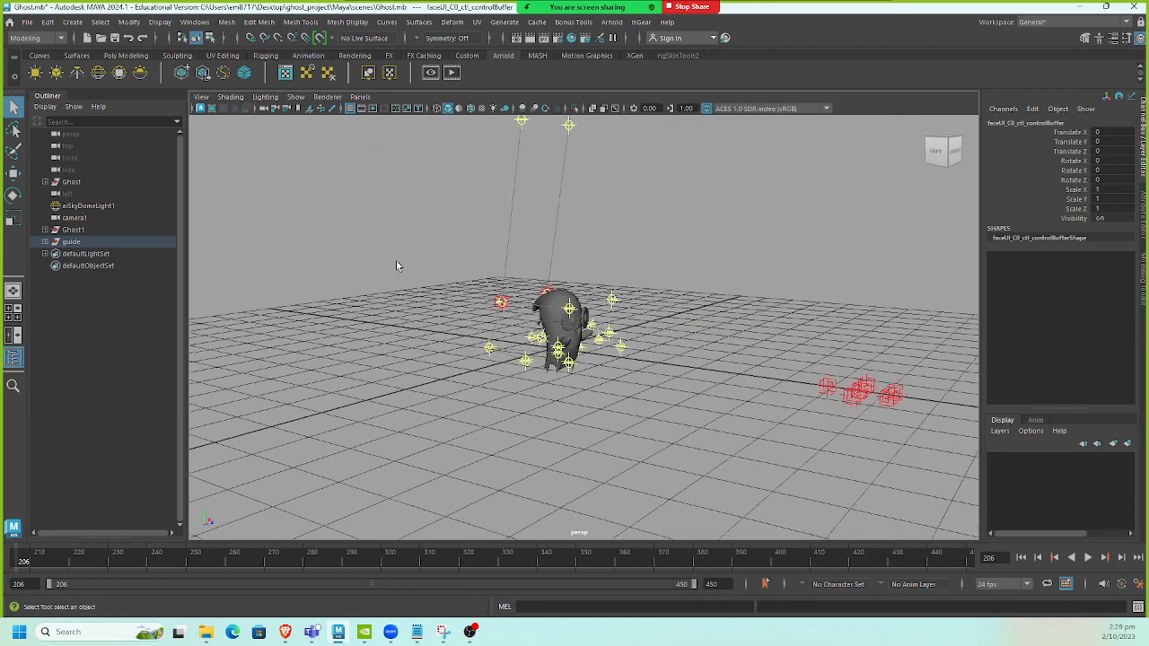
left_click_drag(428, 256, 389, 338, "alt")
left_click_drag(606, 271, 474, 303, "alt")
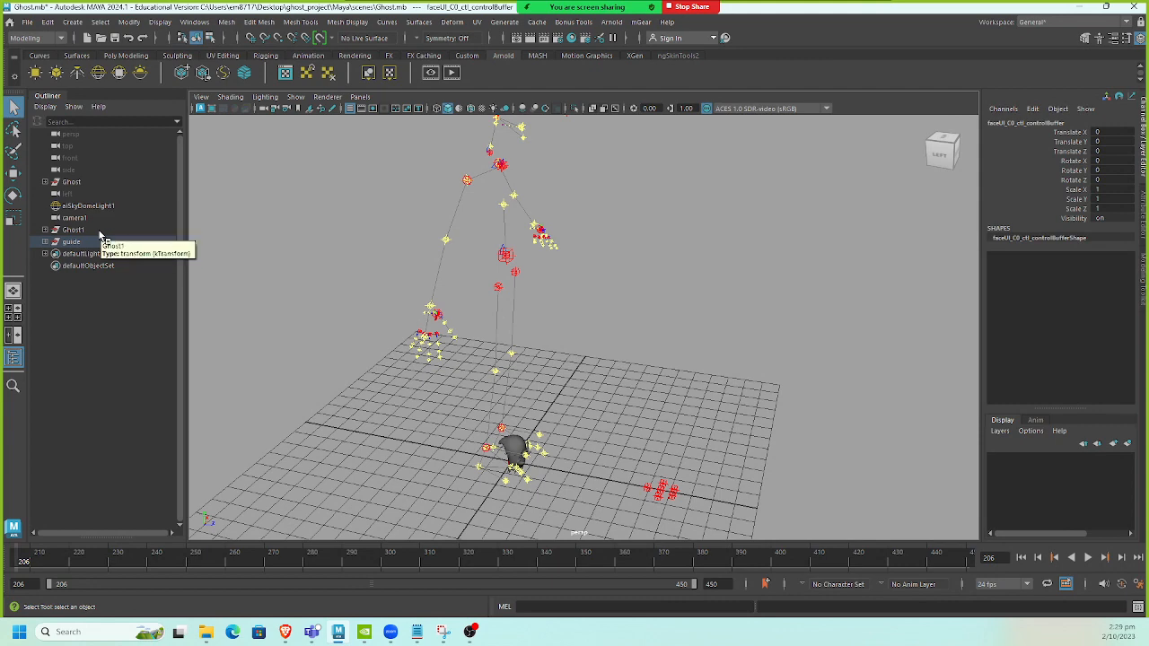
scroll(639, 451, "up", 3)
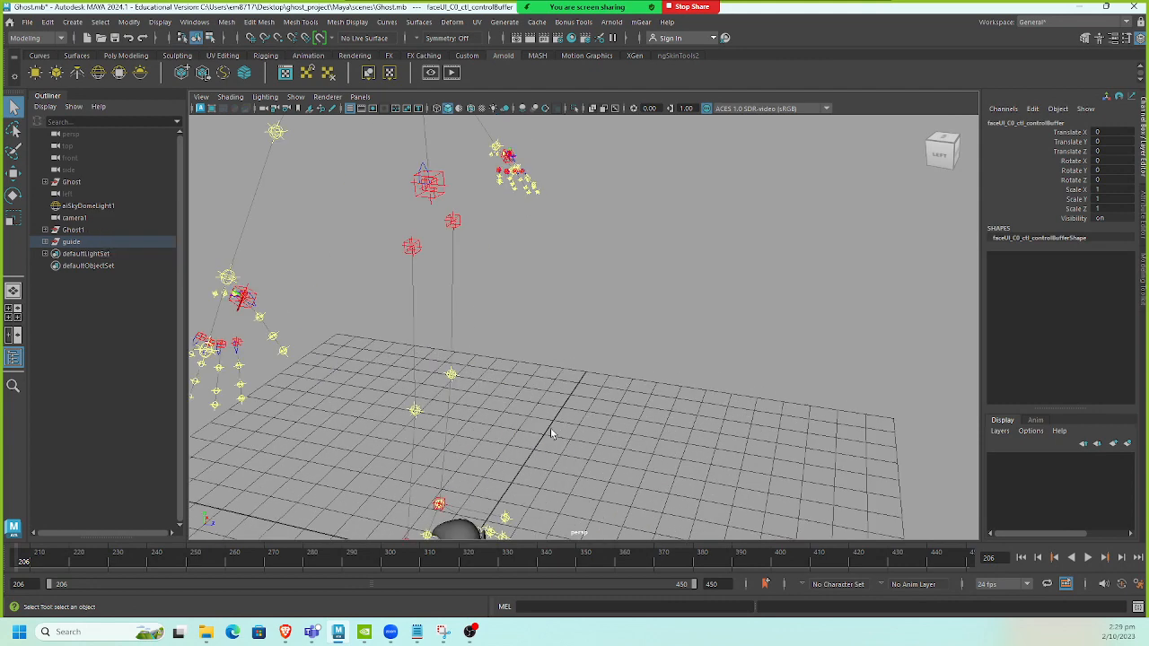
scroll(551, 434, "down", 4)
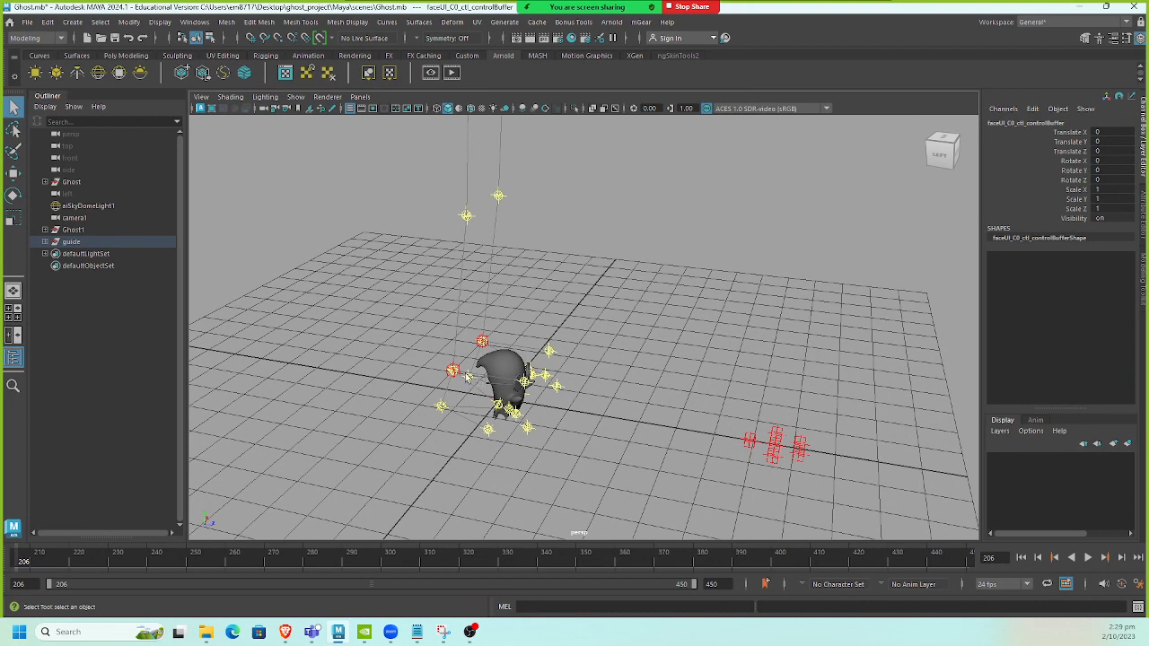
Step: Scale the guide group uniformly to 0.1 in X, Y and Z to bring it close to the ghost's size
left_click(114, 242)
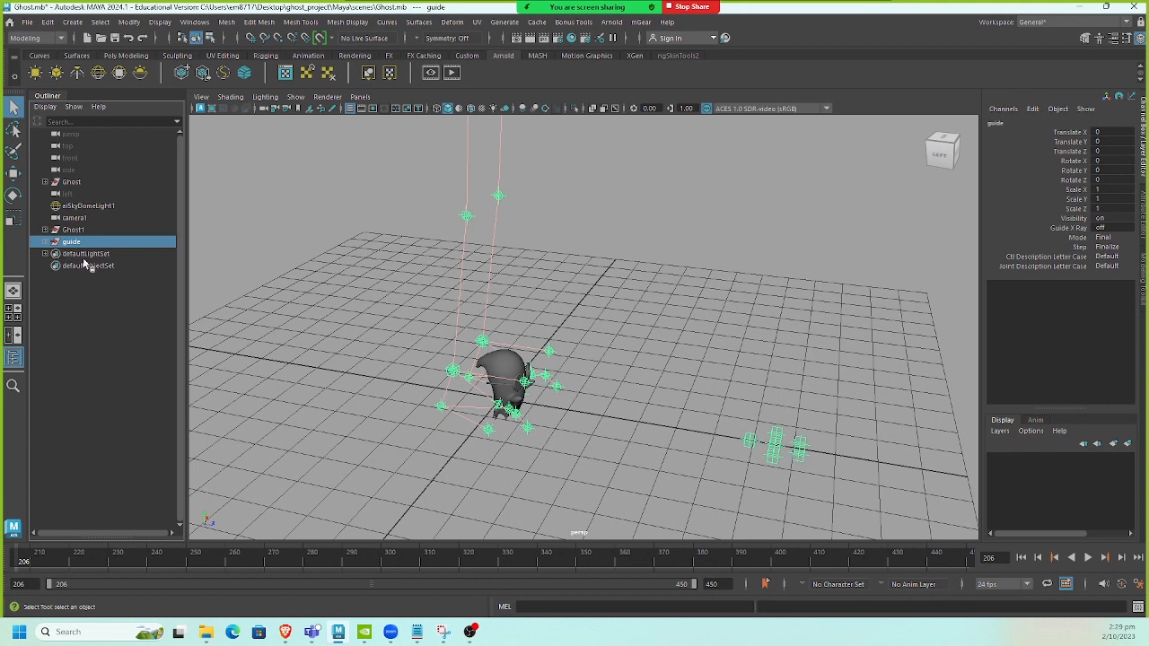
left_click_drag(1111, 190, 1113, 205)
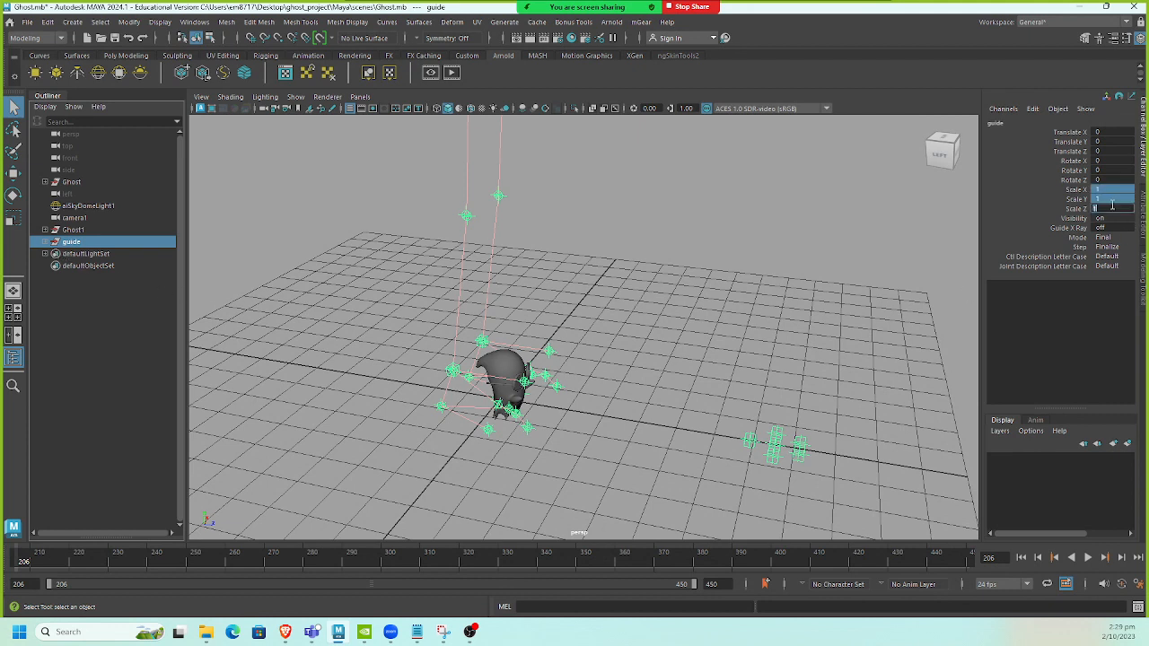
type("0.1")
key("Return")
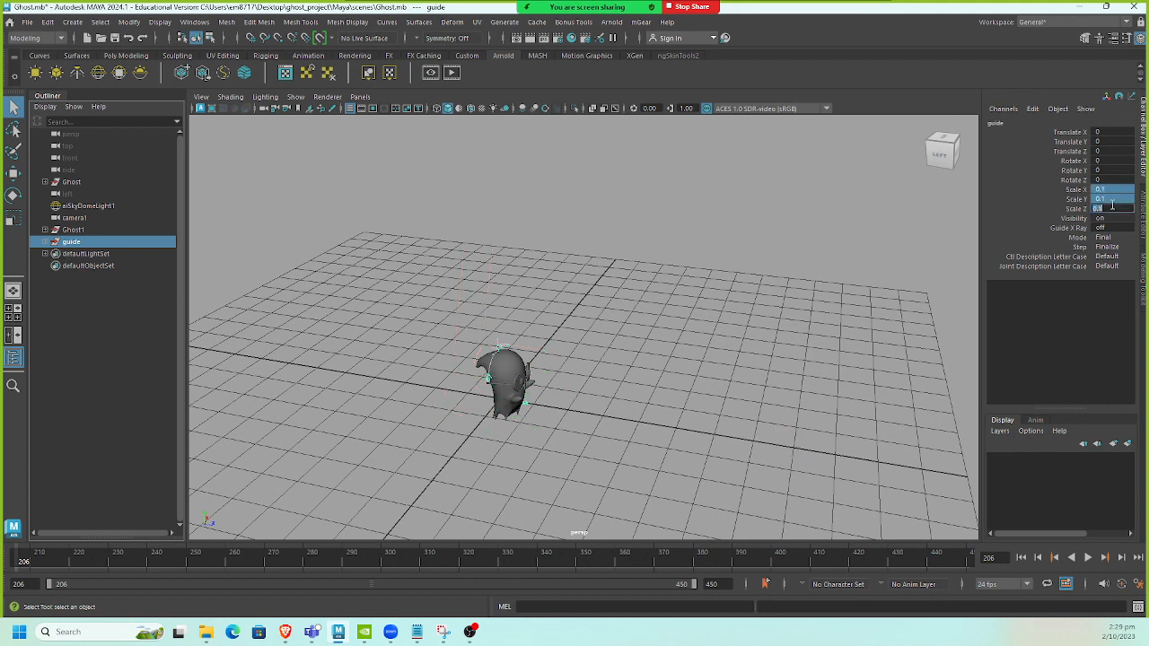
scroll(600, 395, "up", 8)
left_click_drag(600, 395, 616, 347, "alt")
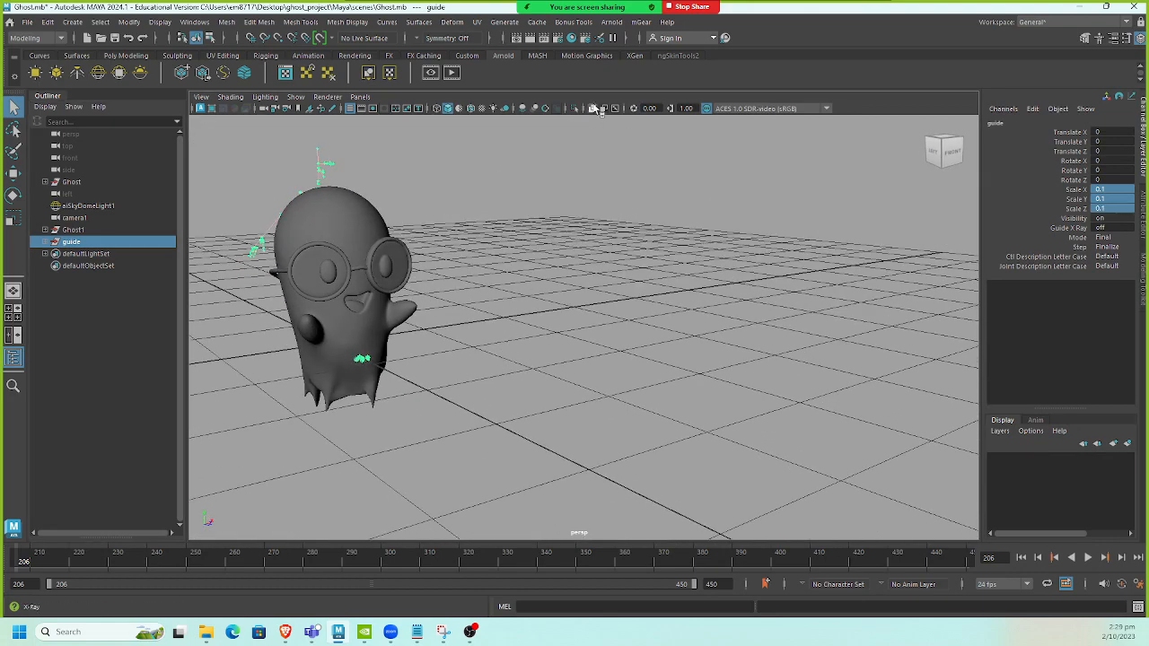
Step: Turn on X-Ray display to see the guide inside the ghost, and check the marked root position on the Snipping Tool sketch
left_click(601, 111)
left_click_drag(457, 380, 601, 387, "alt")
scroll(538, 359, "up", 3)
scroll(629, 352, "up", 3)
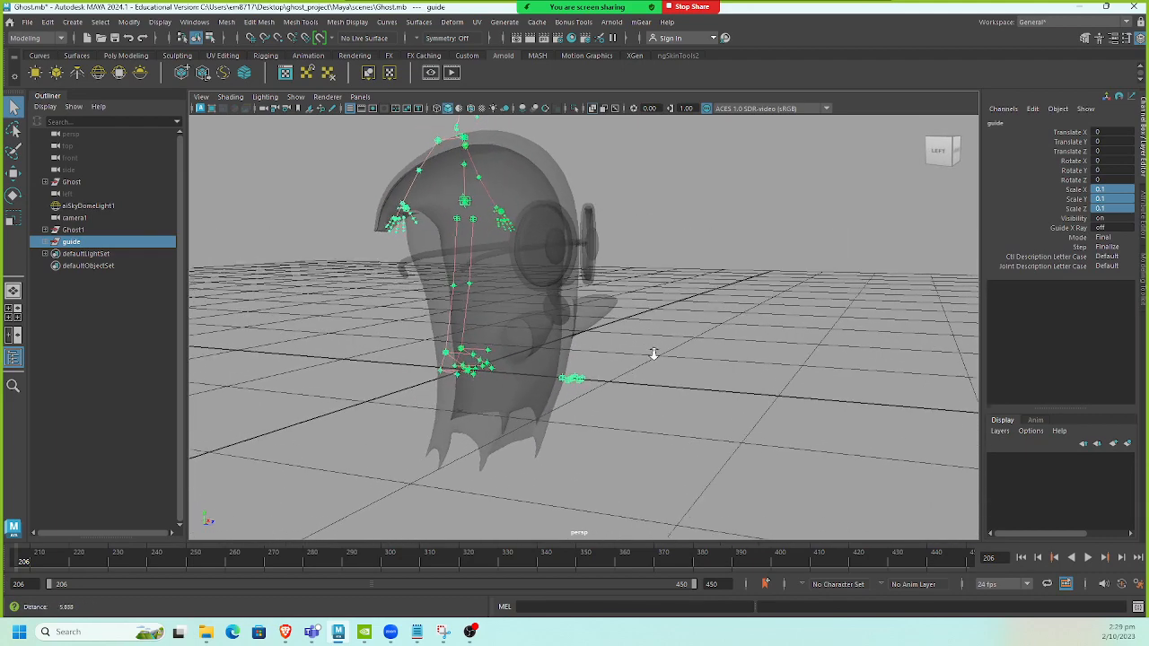
left_click(443, 631)
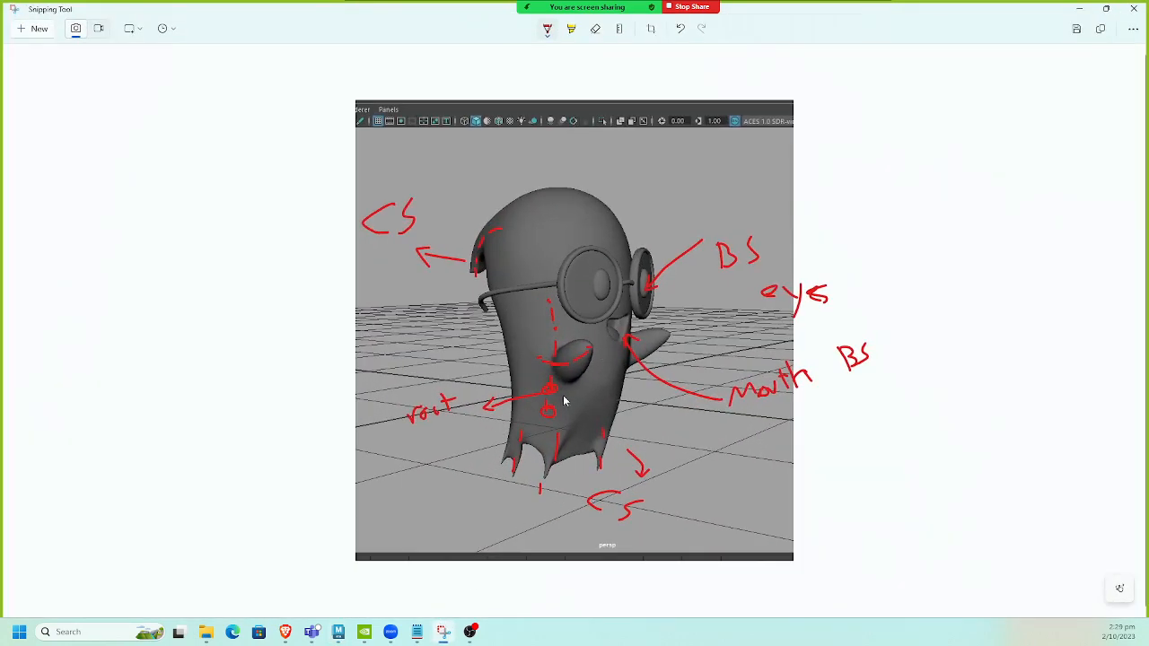
left_click(1079, 8)
Step: Move the guide's body_C0_root into the ghost's lower body, at about Translate Y 0.1 and Translate Z 2.847
left_click(467, 206)
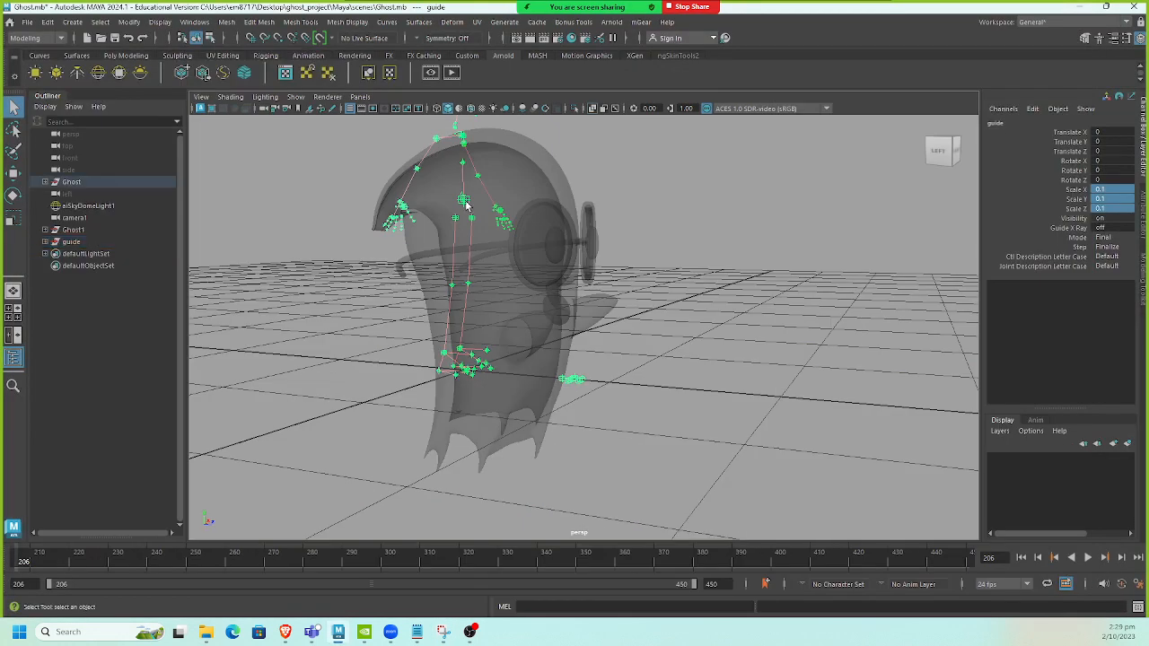
left_click(365, 203)
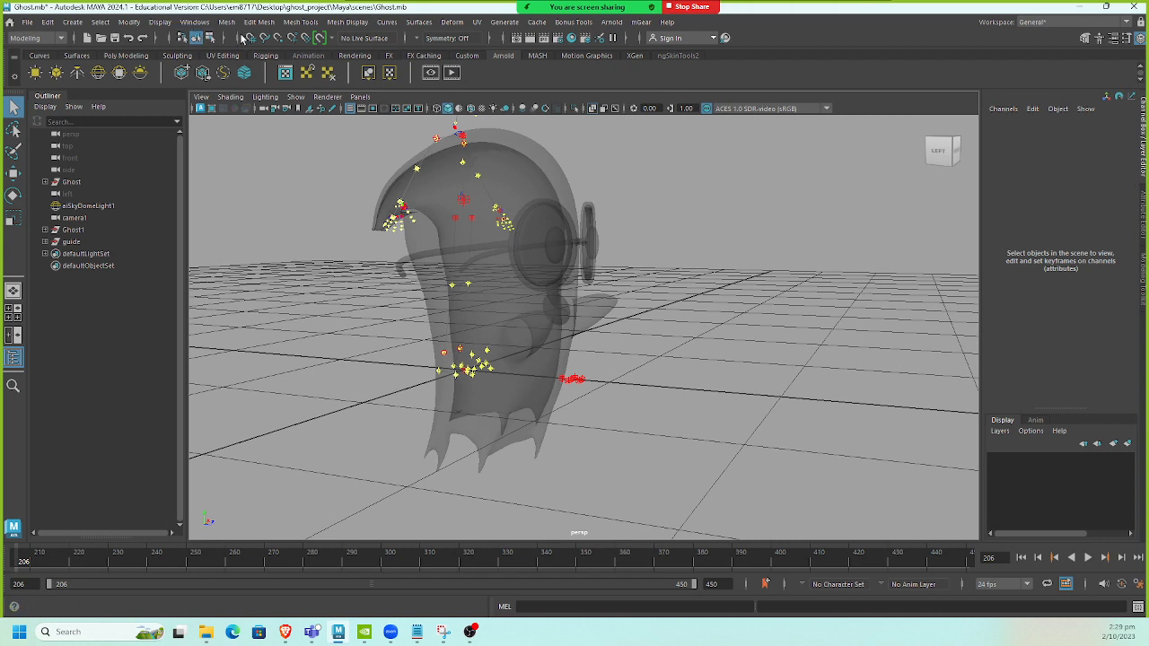
left_click(209, 38)
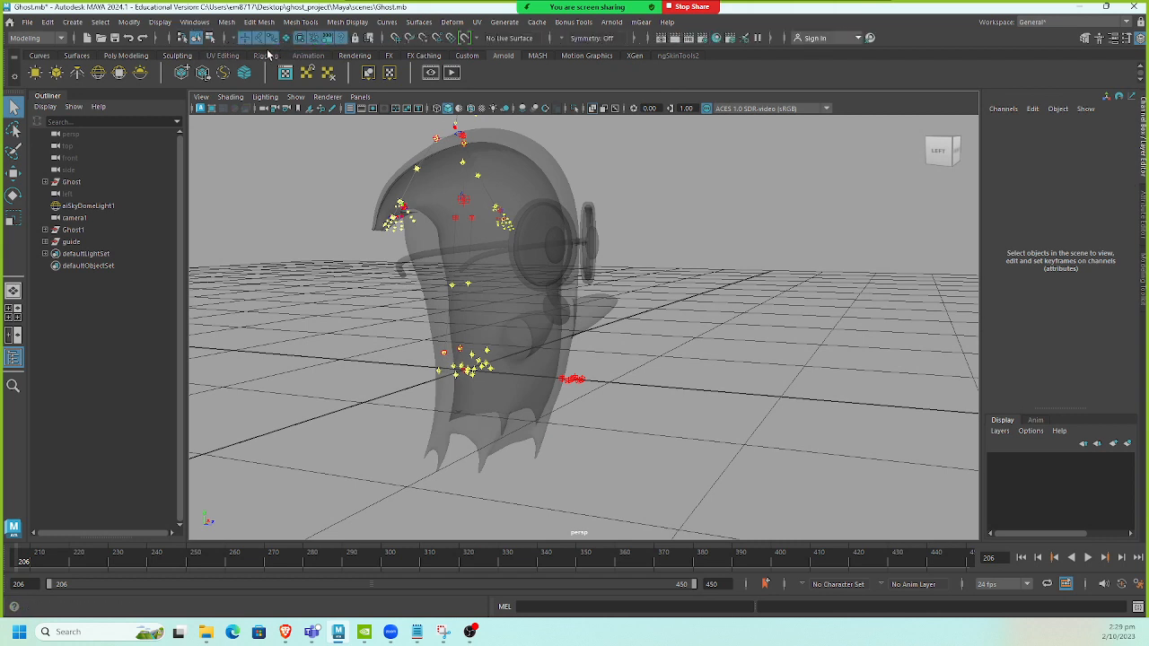
left_click(466, 228)
key("w")
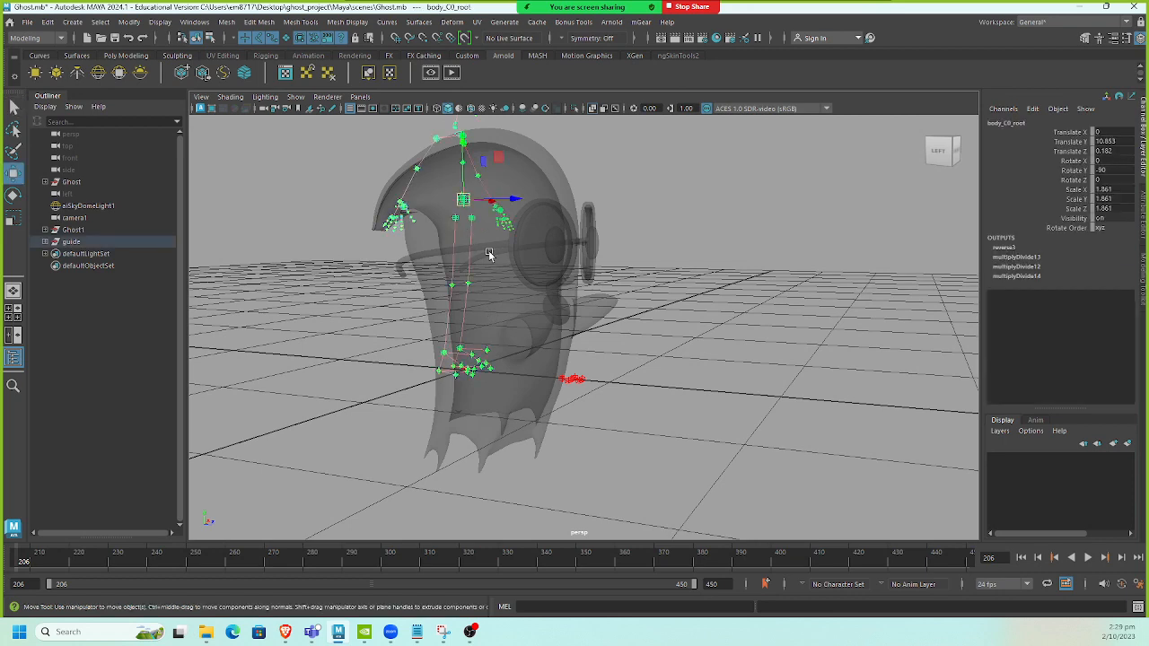
left_click_drag(489, 257, 679, 377, "alt")
Step: Switch to the front view and examine how the guide root lines up with the ghost's body
key("space")
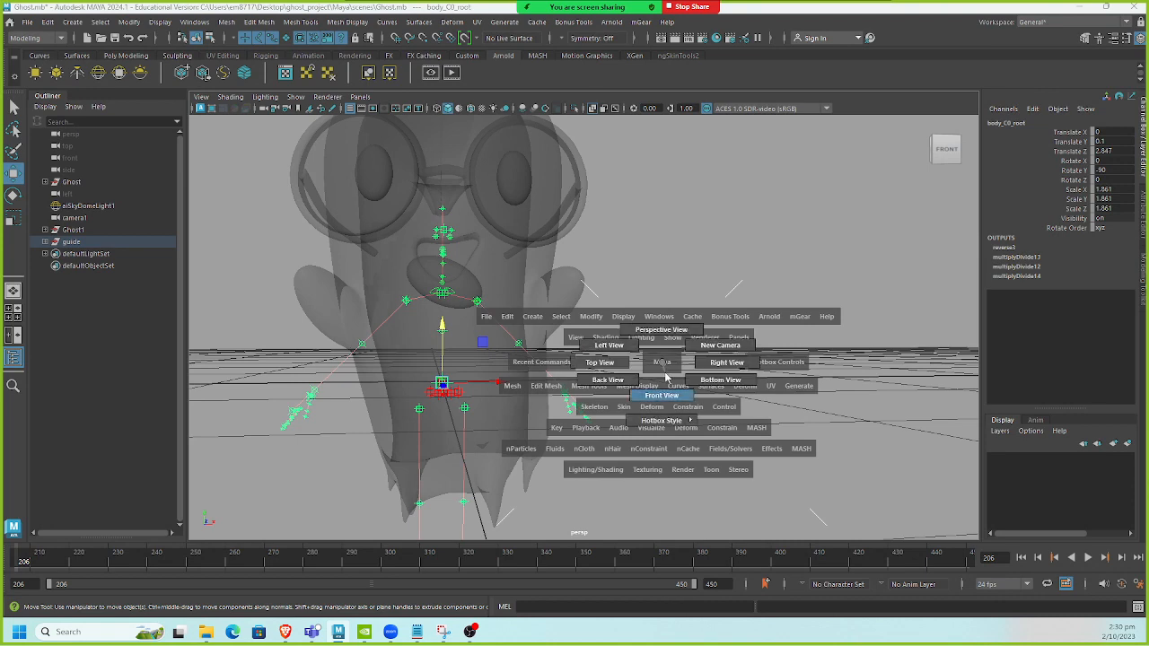
left_click(944, 150)
key("space")
left_click(802, 227)
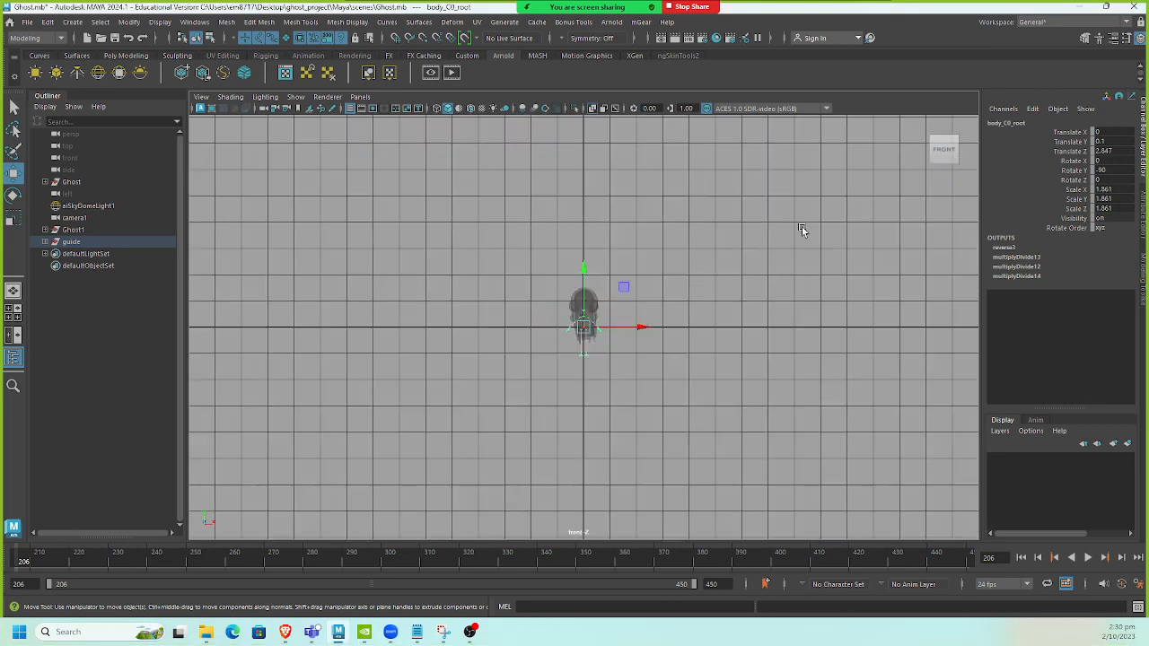
key("f")
key("a")
scroll(683, 294, "up", 8)
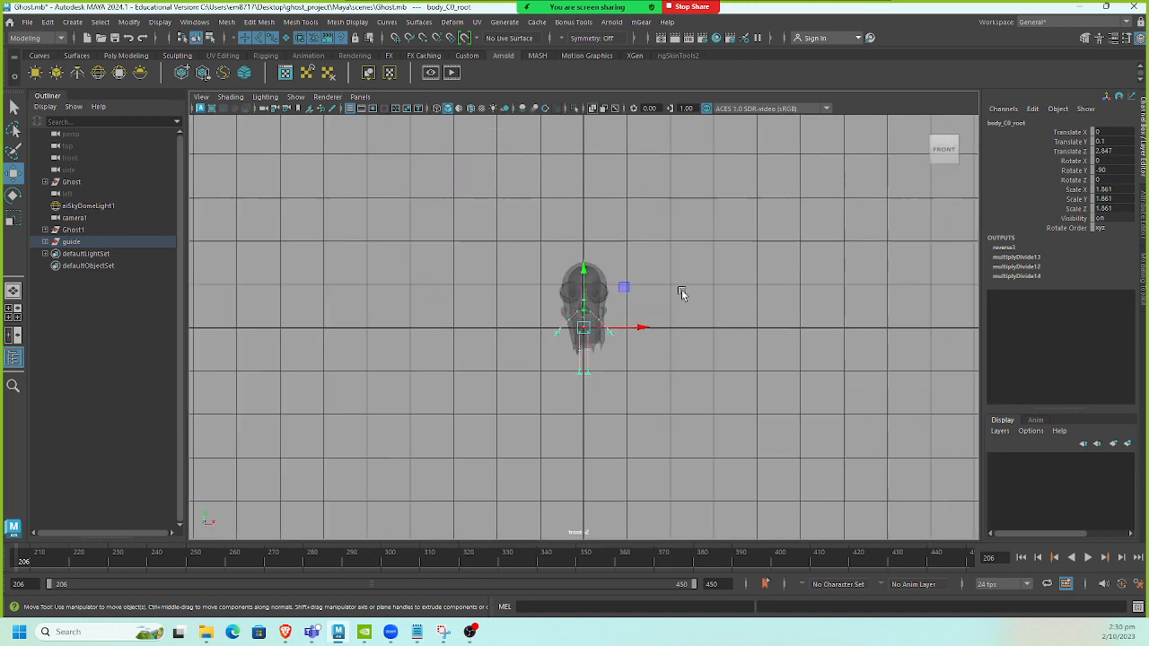
scroll(682, 294, "up", 5)
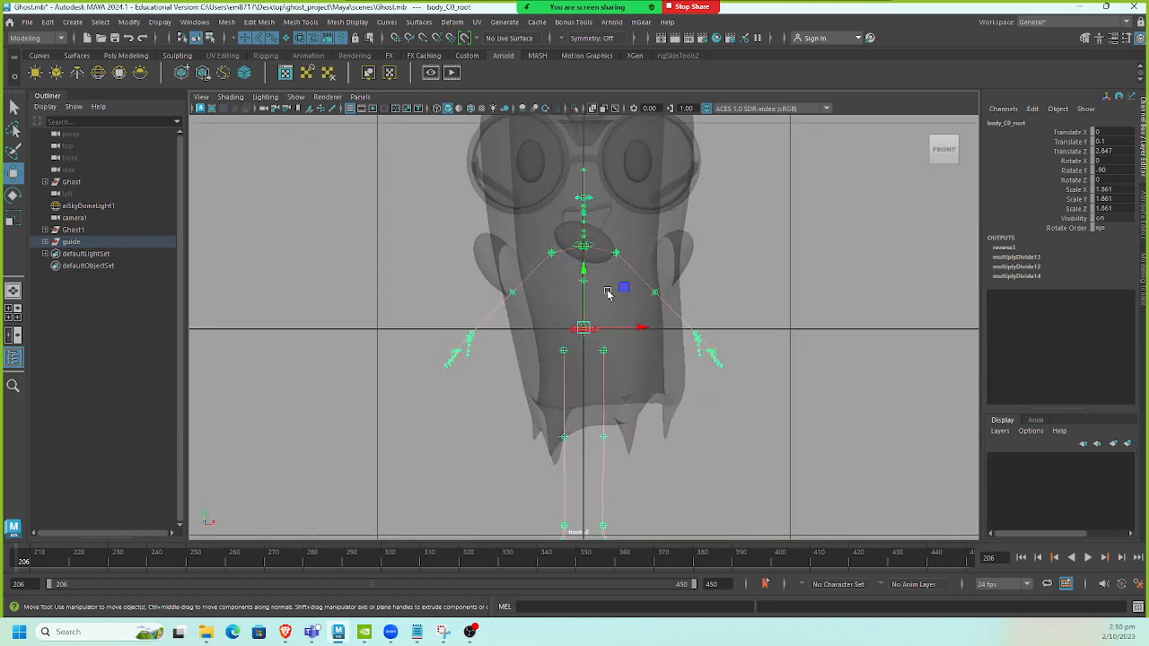
left_click_drag(637, 329, 650, 331)
key("ctrl+z")
key("ctrl+z")
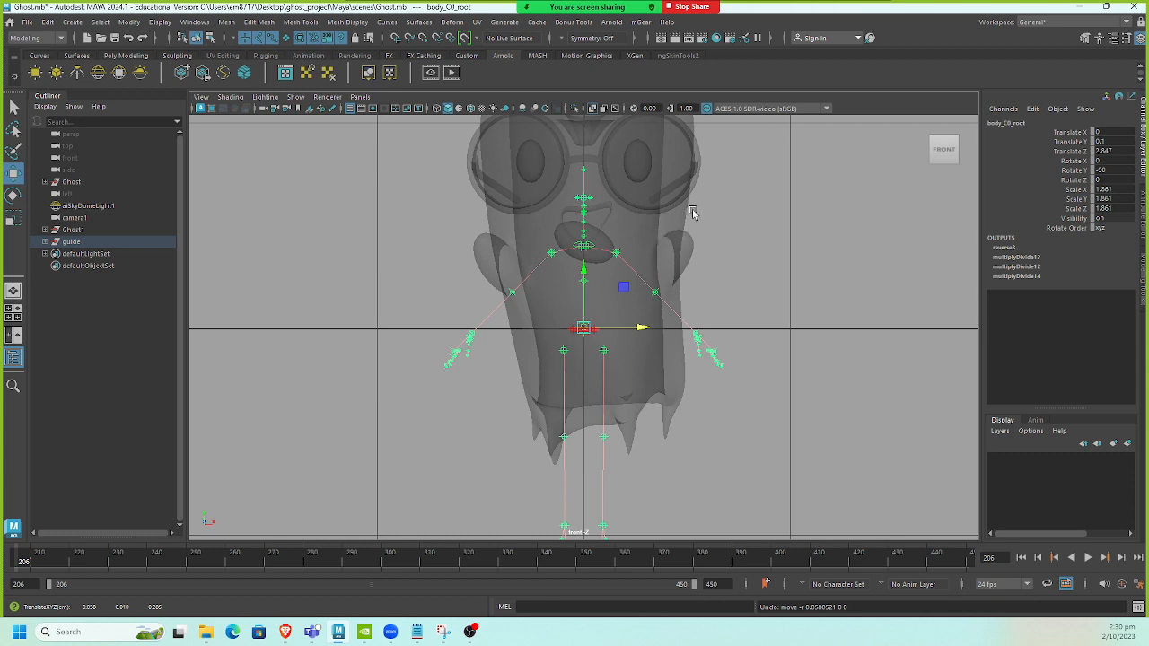
middle_click_drag(672, 206, 629, 256, "alt")
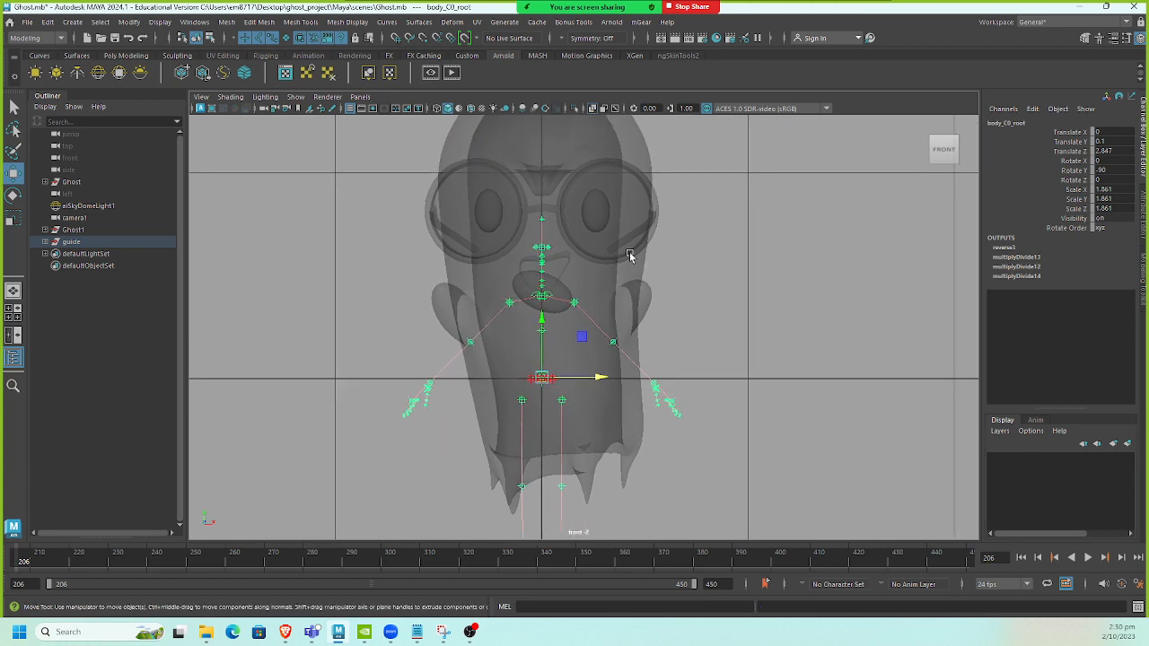
Step: Check the contents of the Ghost and Ghost1 groups and delete the leftover Ghost1 group
left_click(79, 231)
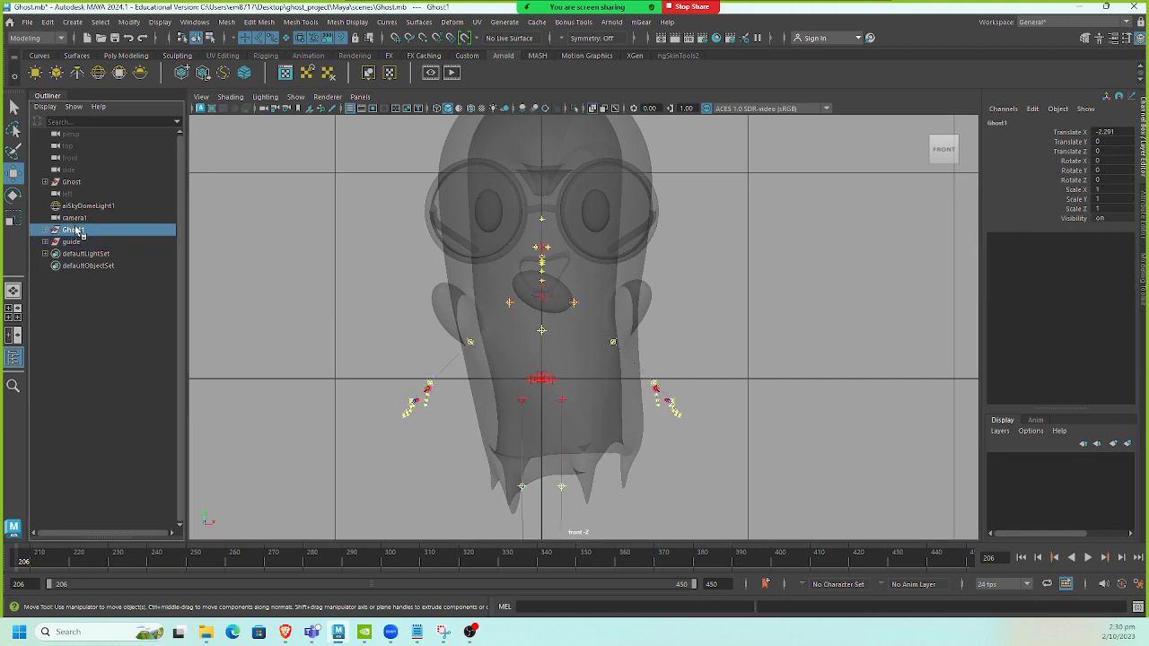
left_click(80, 183)
left_click(79, 231)
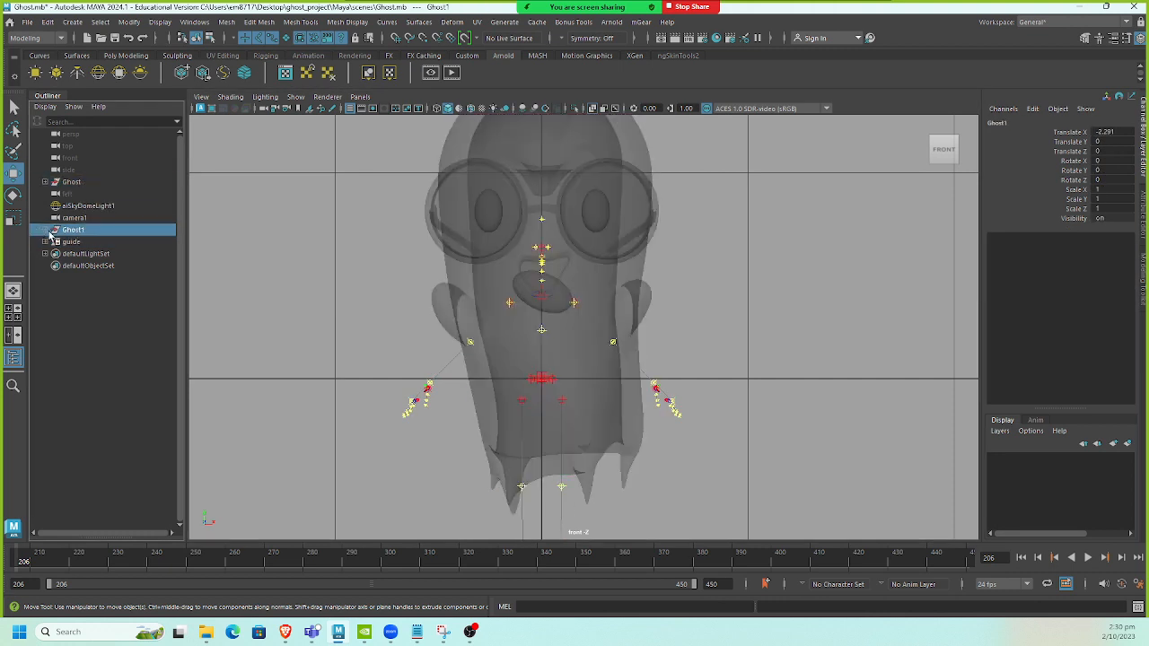
left_click(45, 230)
left_click(52, 242)
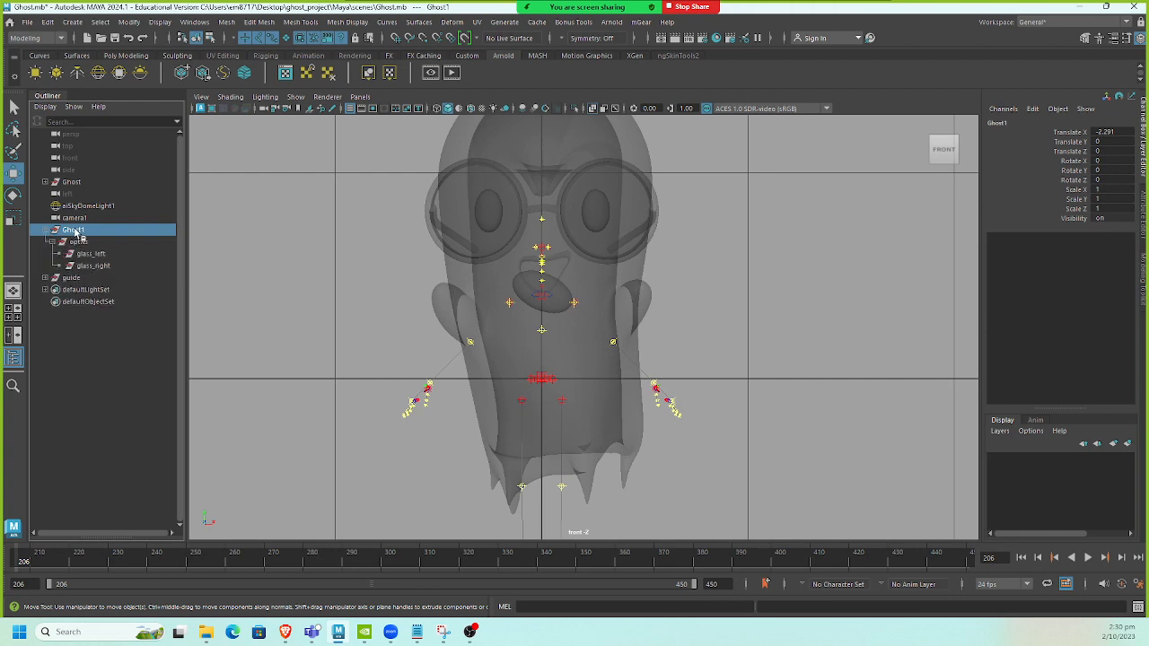
key("Delete")
Step: Shift the Ghost group slightly sideways to about Translate X -0.017, centring it on the guide in the front view
left_click(75, 182)
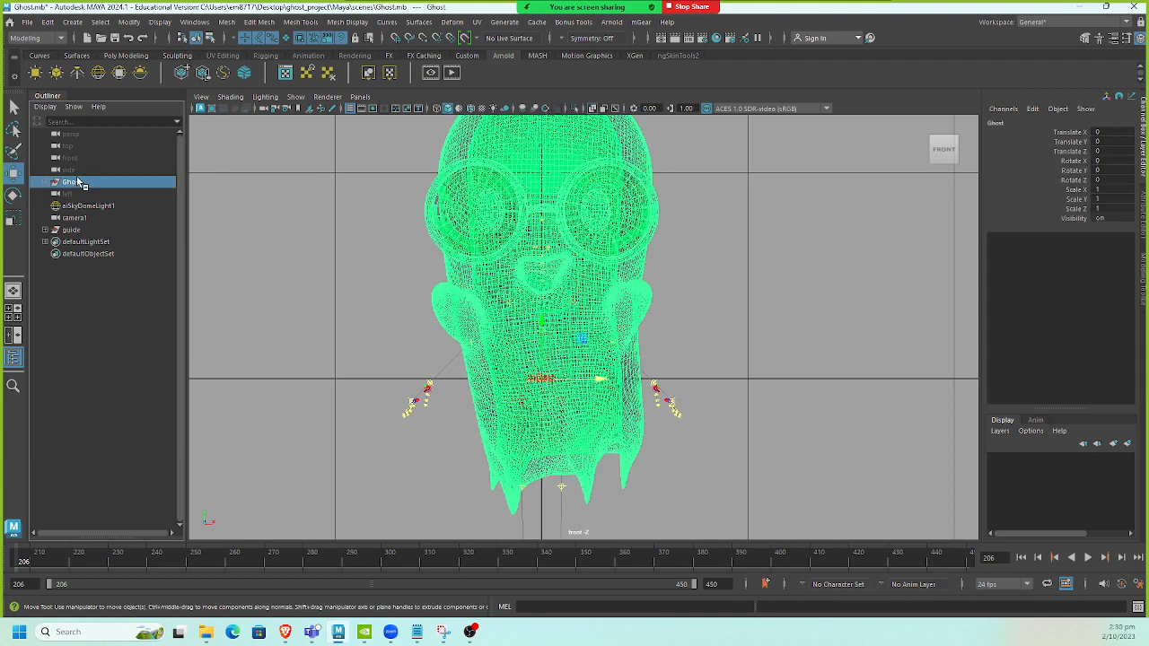
left_click_drag(606, 383, 594, 383)
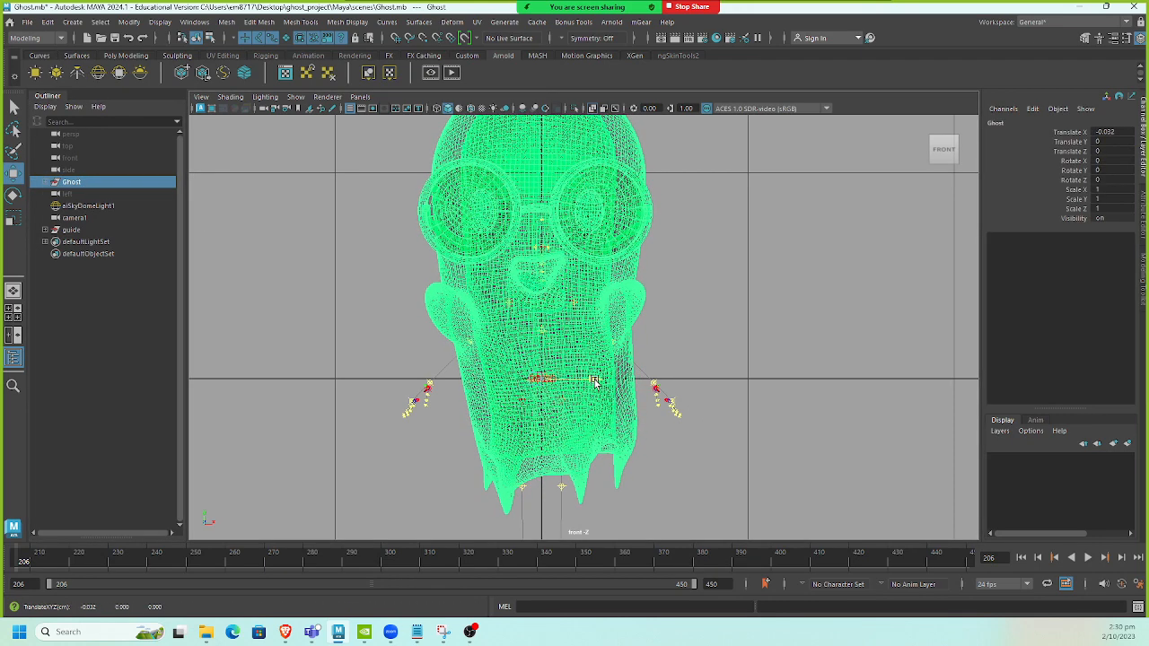
key("ctrl+z")
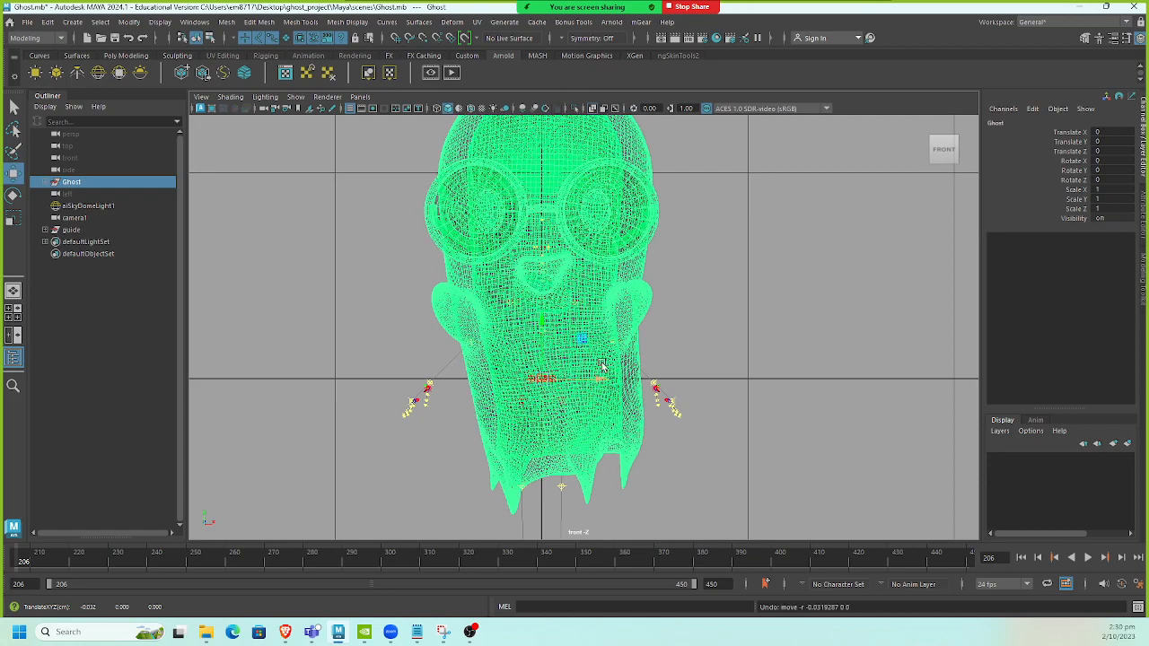
scroll(575, 362, "up", 5)
scroll(576, 361, "down", 5)
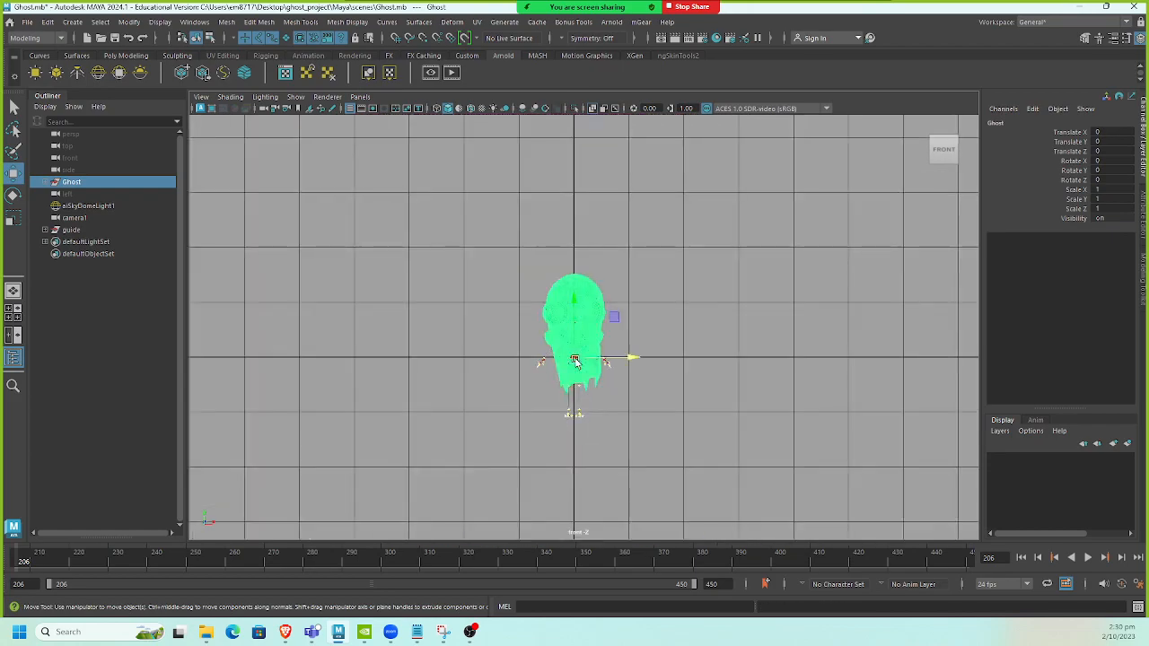
scroll(576, 362, "up", 5)
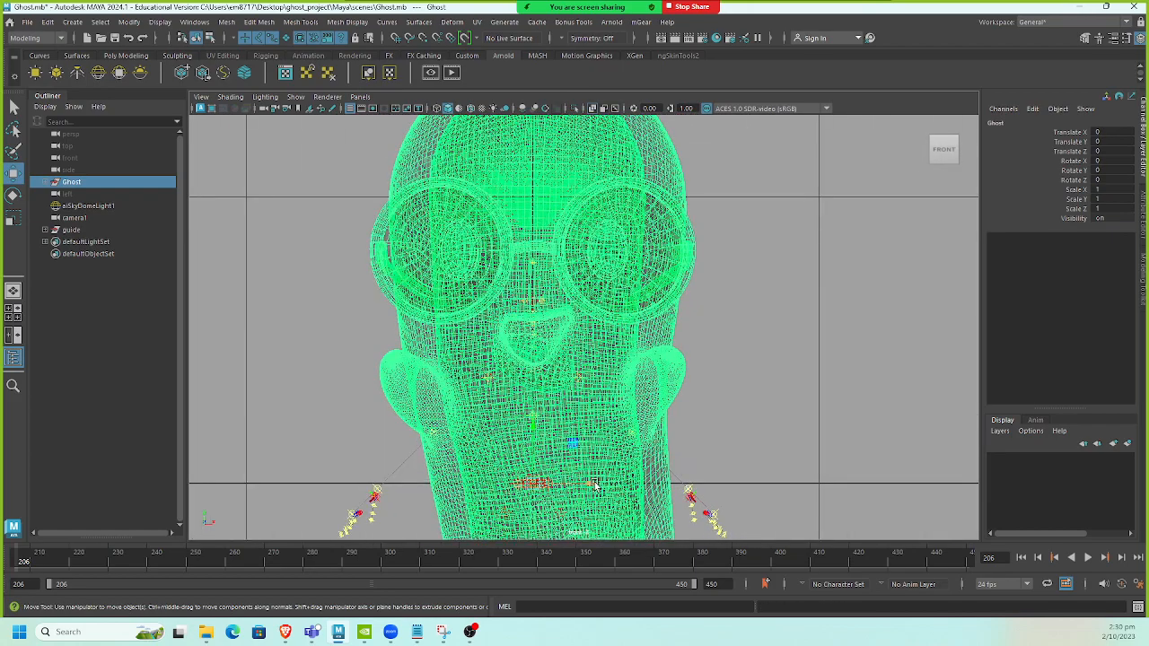
left_click_drag(591, 485, 589, 486)
middle_click_drag(684, 449, 683, 362, "alt")
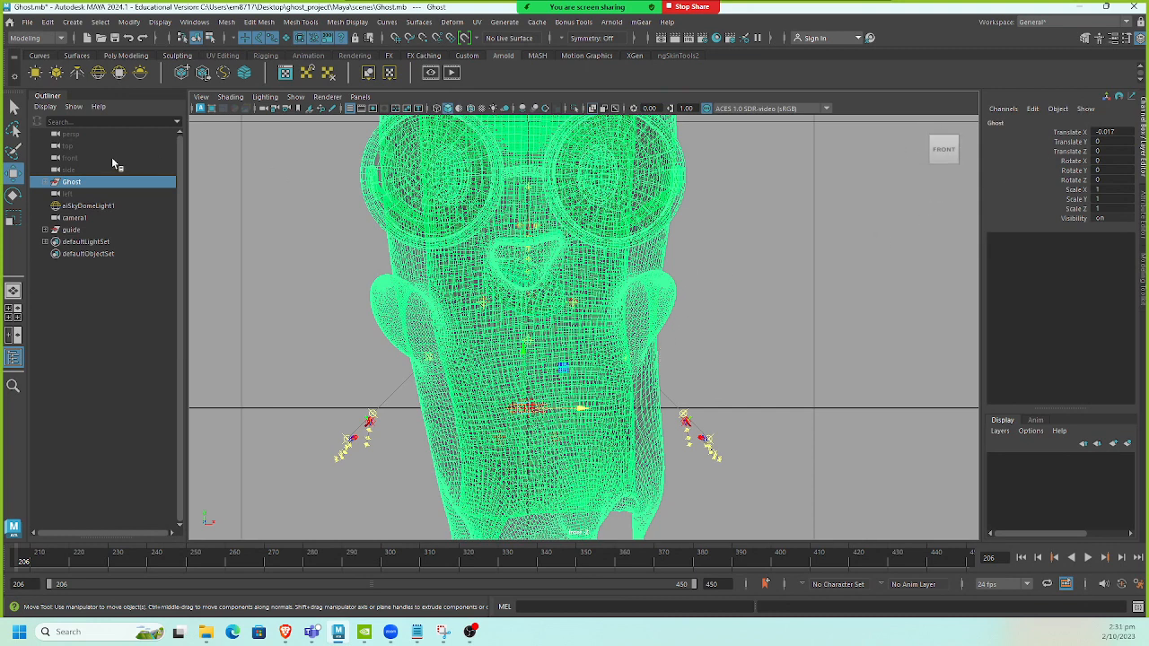
Step: Expand the Ghost group and freeze its transformations
left_click(46, 182)
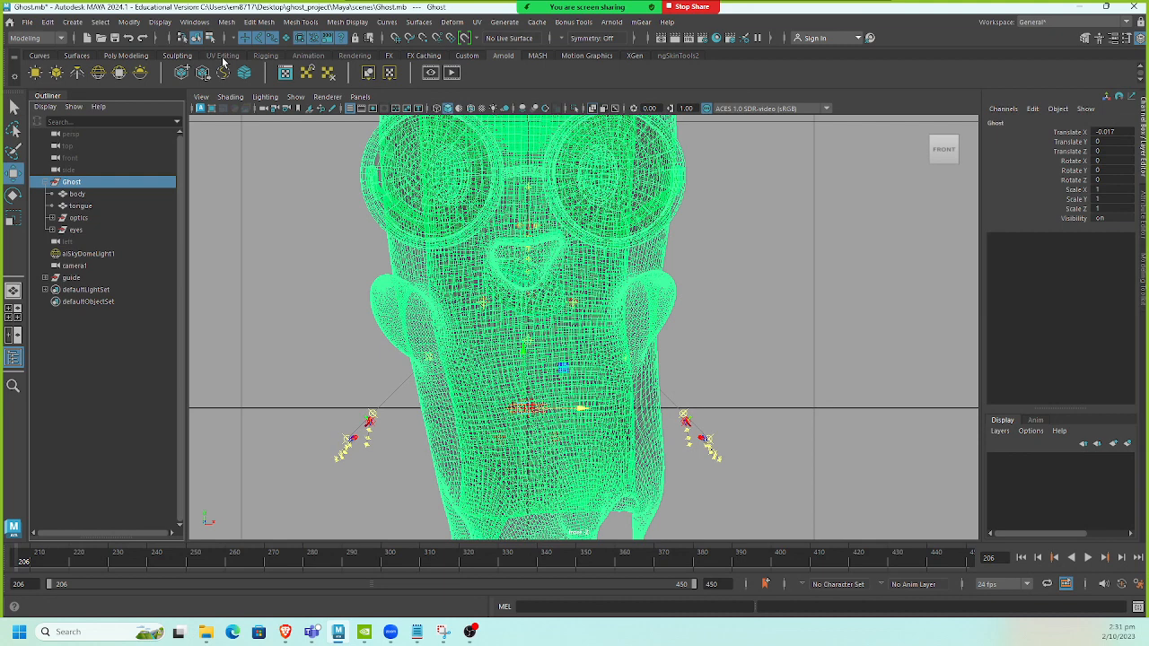
left_click(130, 56)
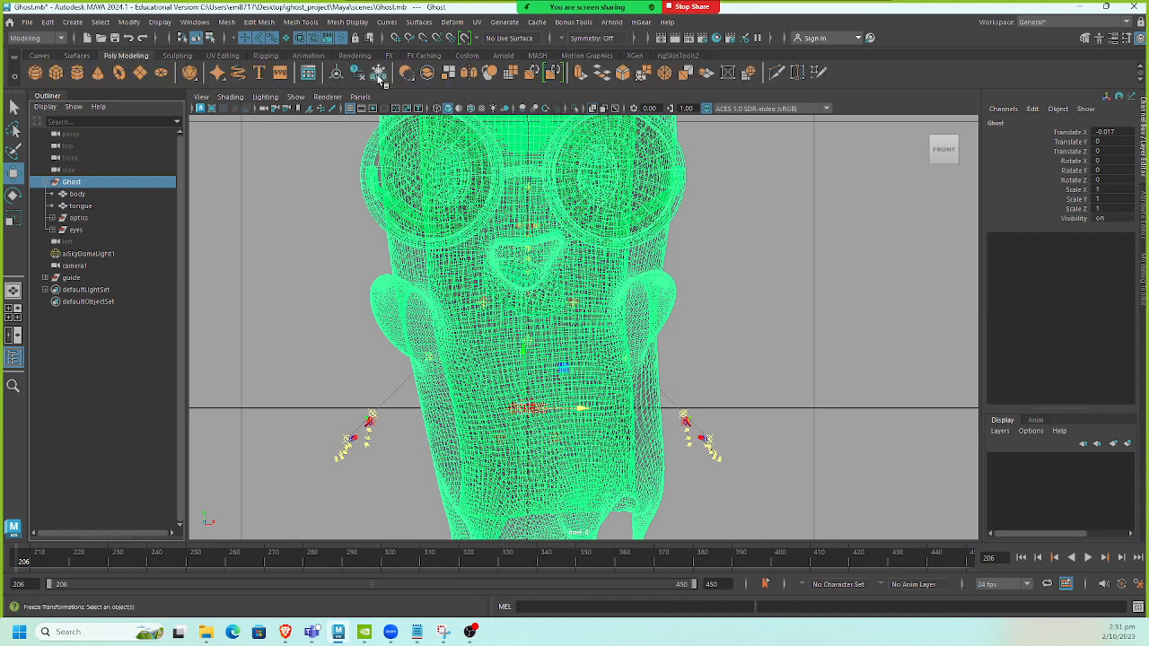
left_click(378, 74)
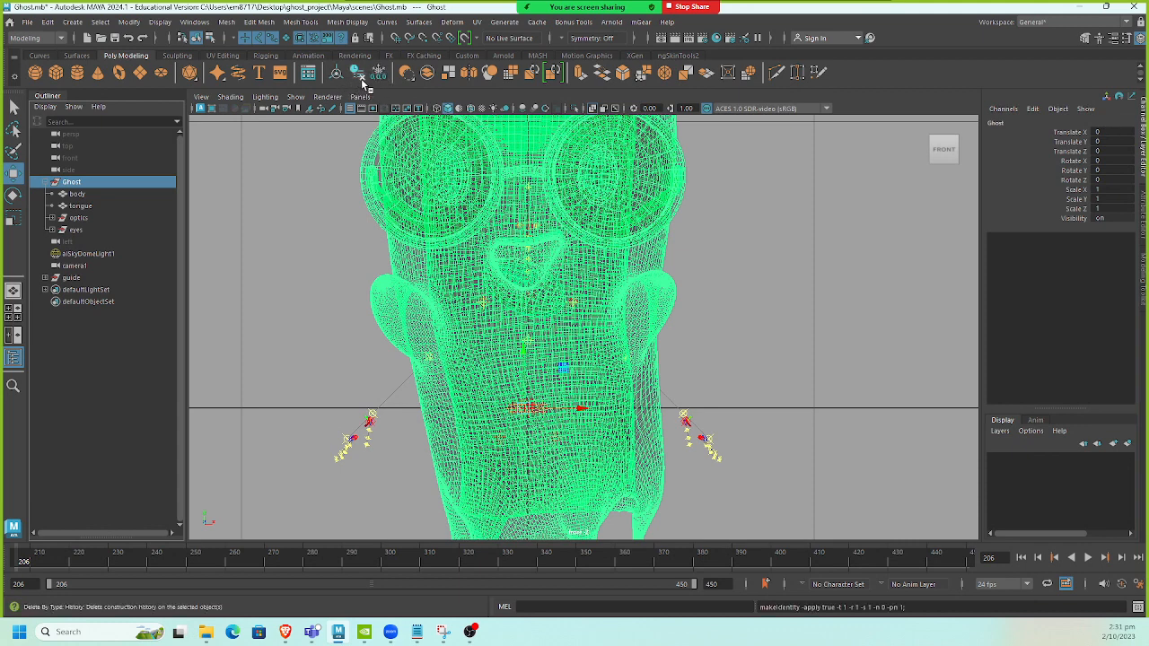
Step: Expand the optics and eyes groups, select the whole Ghost hierarchy and freeze the transformations of all its objects
left_click(51, 218)
left_click(52, 266)
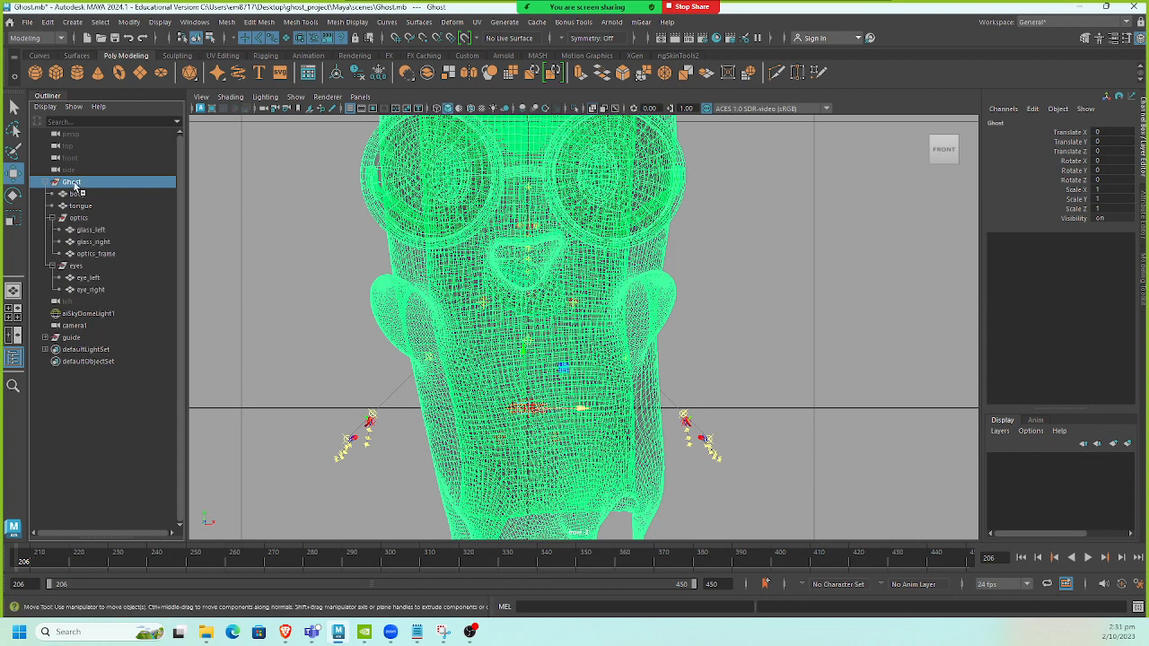
left_click(101, 22)
left_click(149, 94)
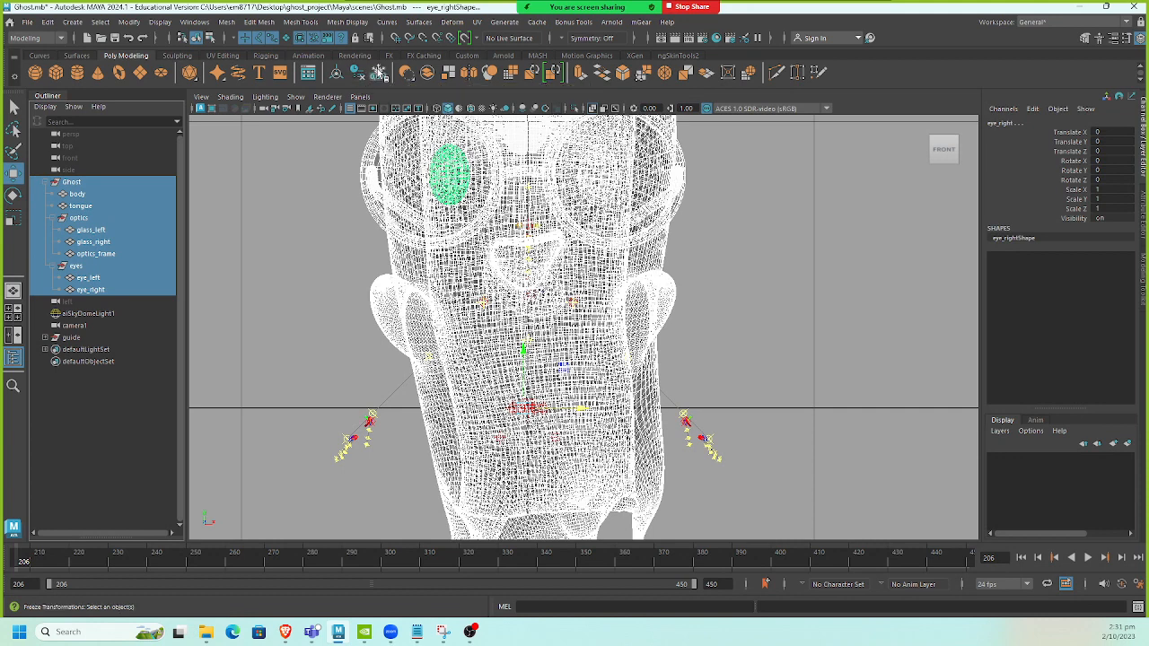
left_click(378, 71)
left_click(267, 237)
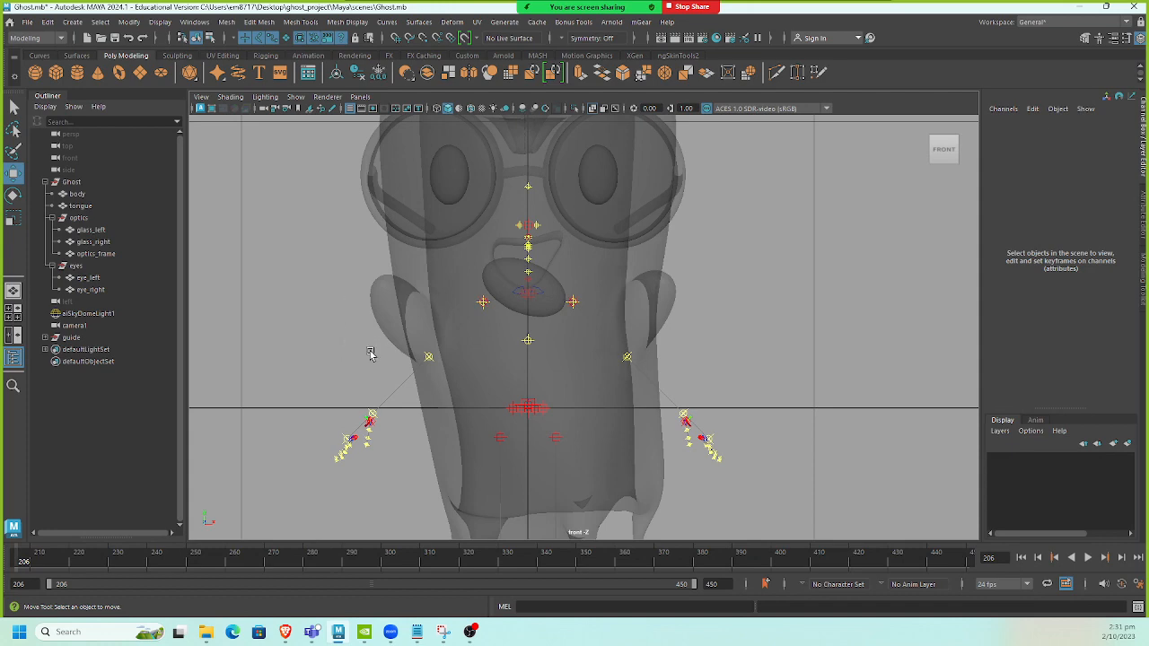
Step: Switch to the perspective view and delete the left and right leg components from the biped guide
key("space")
left_click(385, 315)
left_click_drag(386, 315, 593, 340, "alt")
left_click(579, 335)
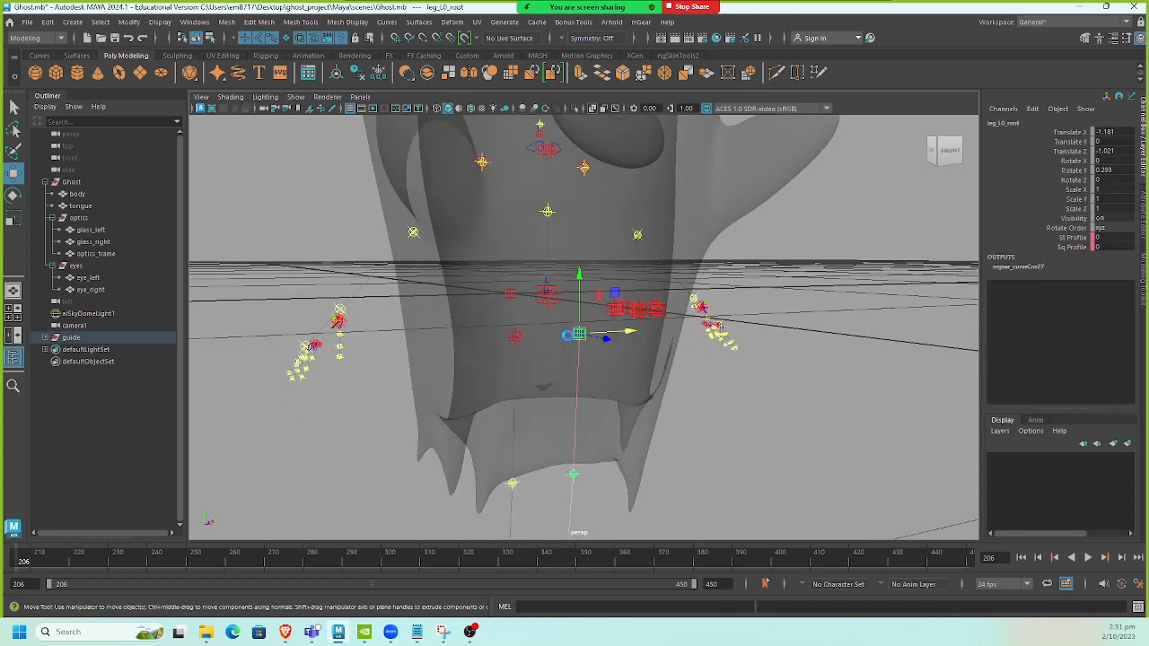
left_click(533, 333)
left_click(516, 337)
left_click(646, 328)
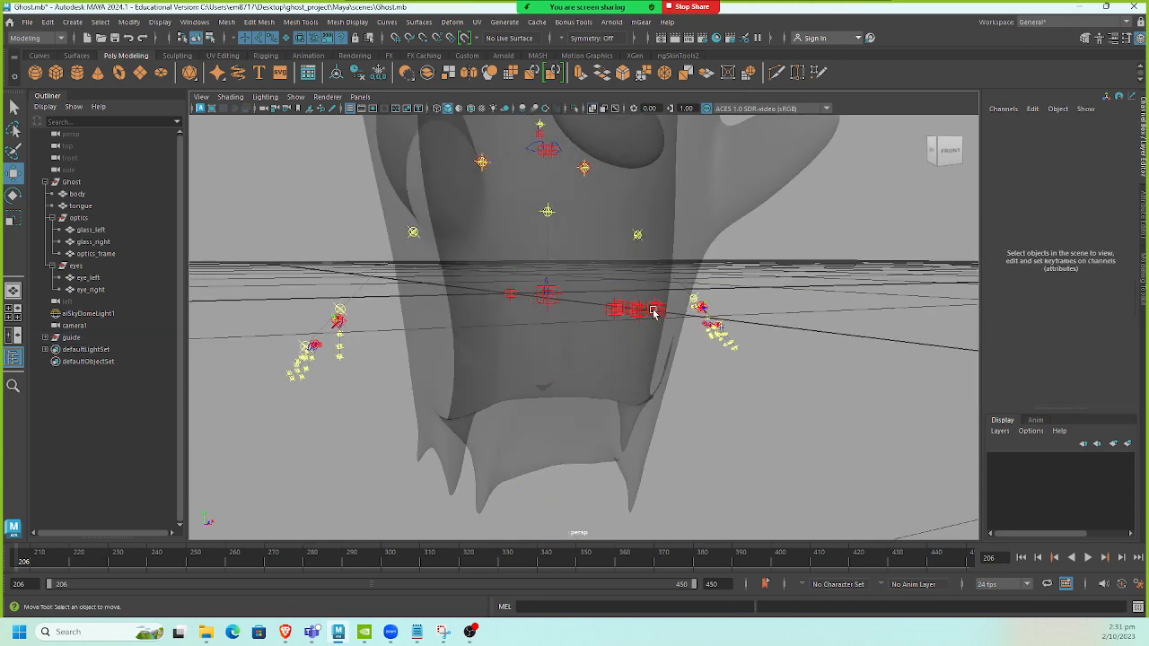
Step: Select the global_C0_root guide and examine from the side how it and the remaining components sit against the ghost's body
left_click_drag(653, 311, 705, 361, "alt")
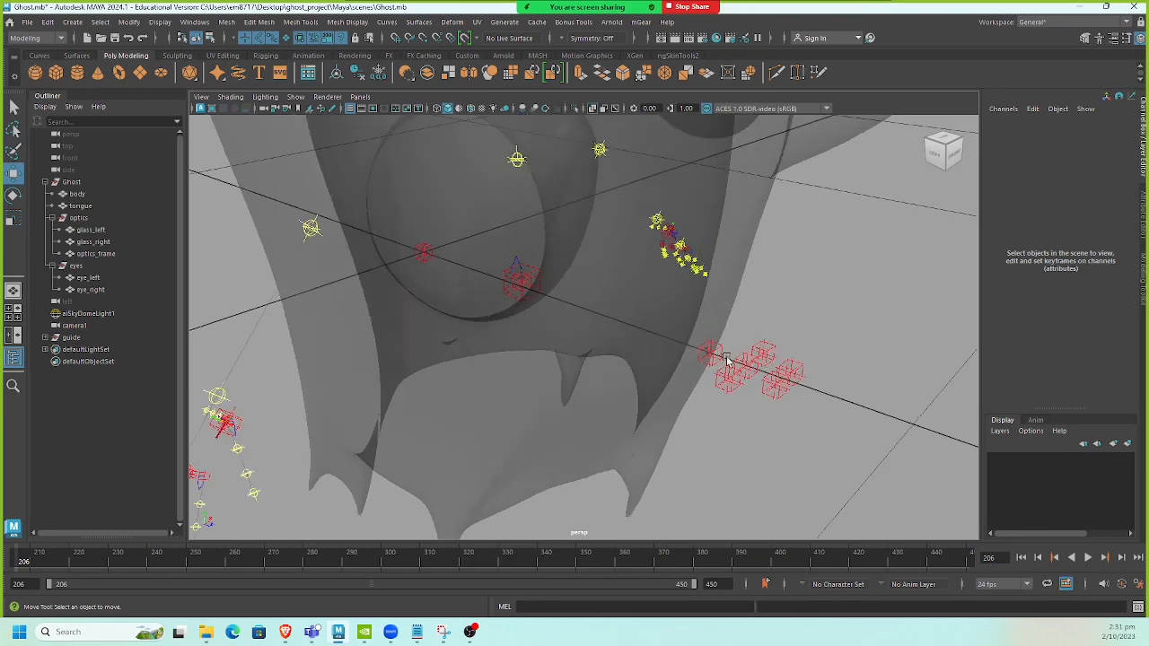
left_click_drag(659, 402, 377, 452, "alt")
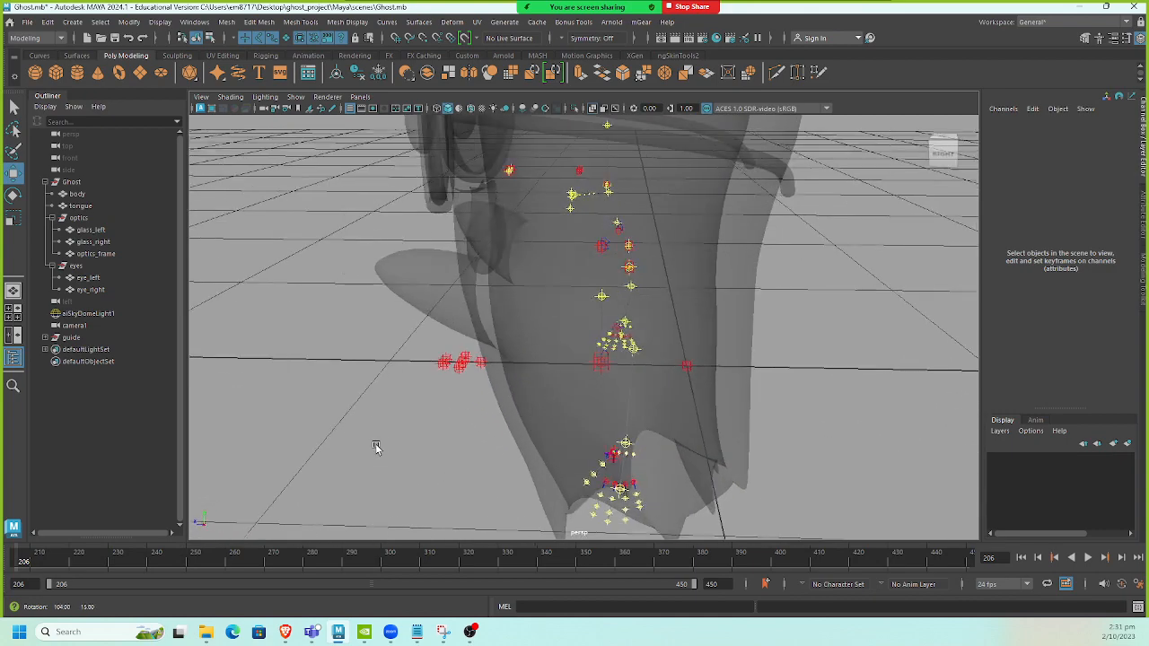
left_click(687, 368)
left_click_drag(726, 359, 755, 352, "alt")
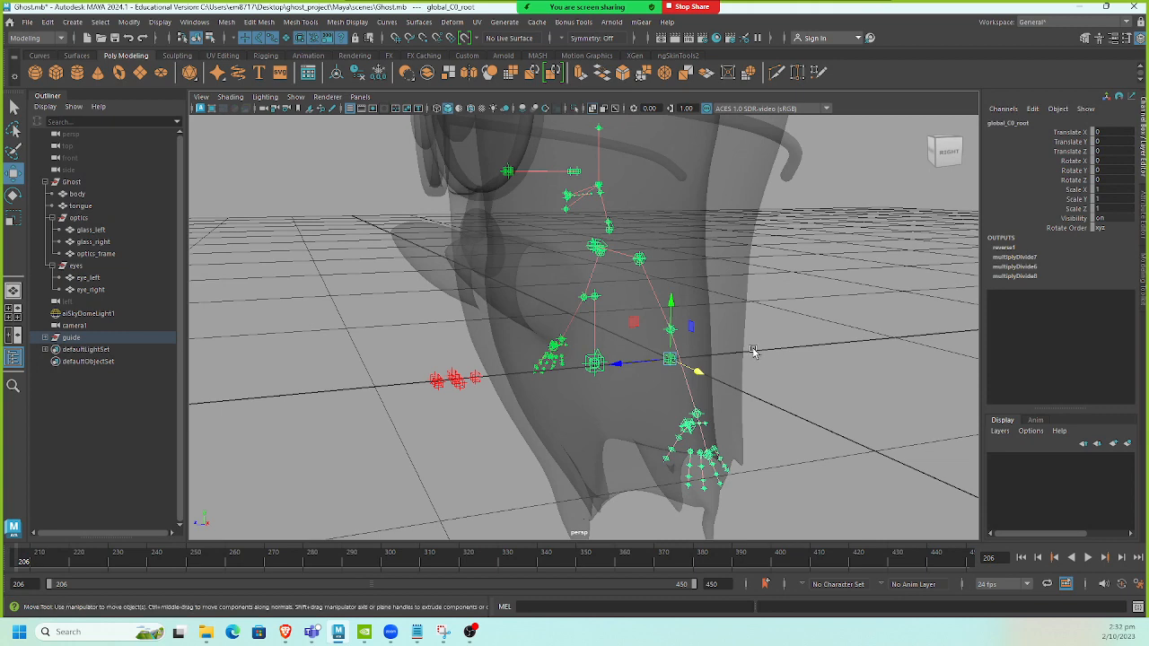
left_click_drag(690, 375, 679, 375, "alt")
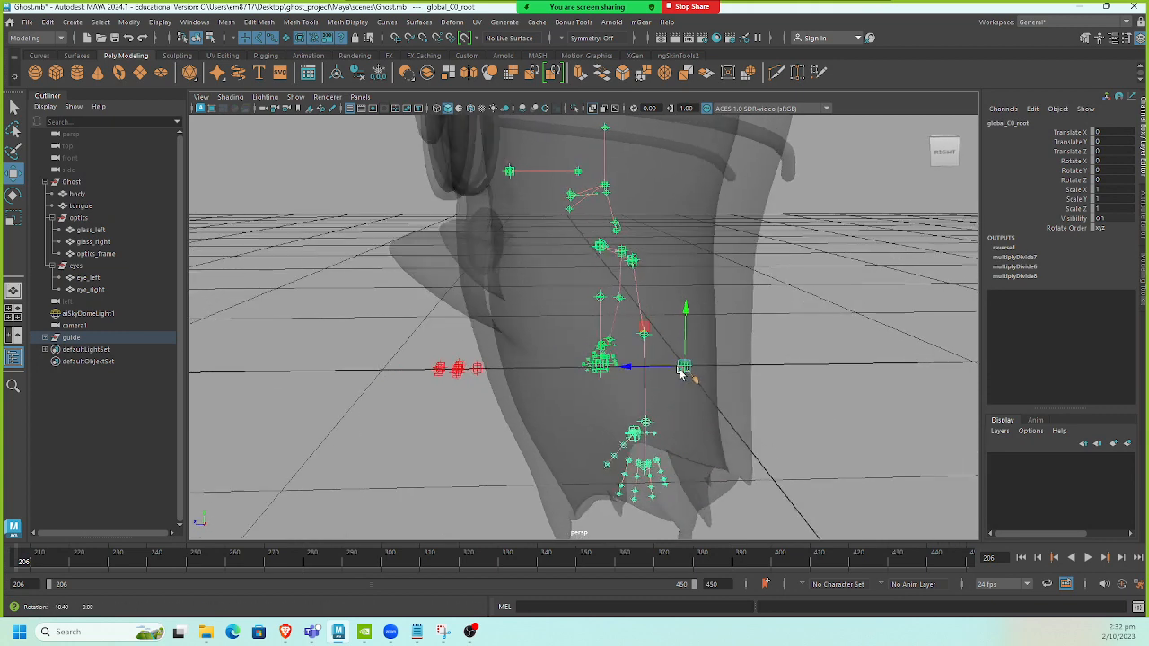